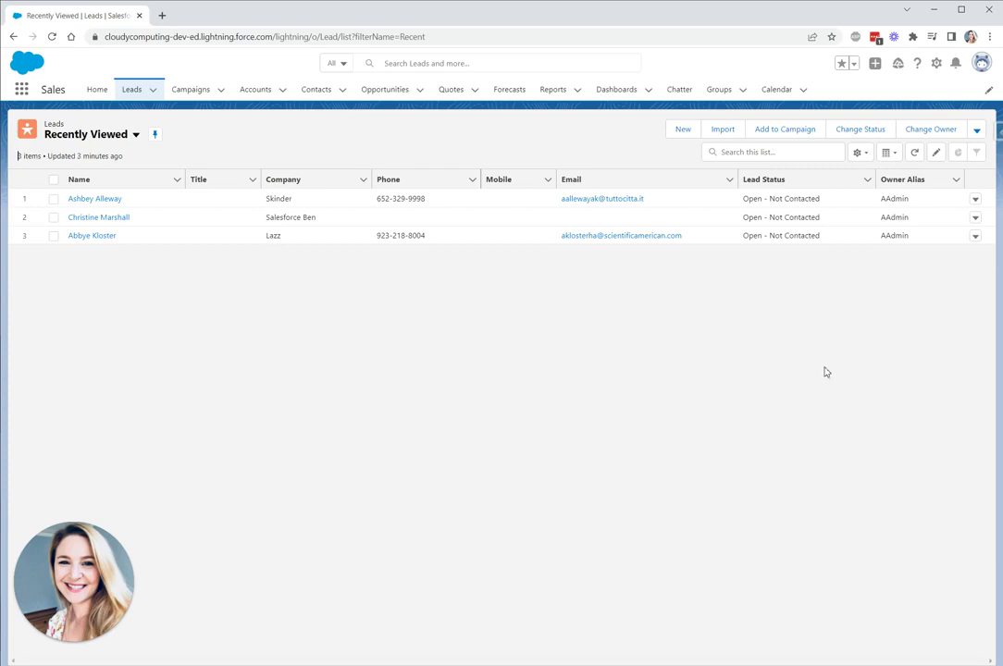
# - Create a list view named 'Leads - Not Contacted' with an auto-filled API name, visible to all users
pyautogui.click(857, 153)
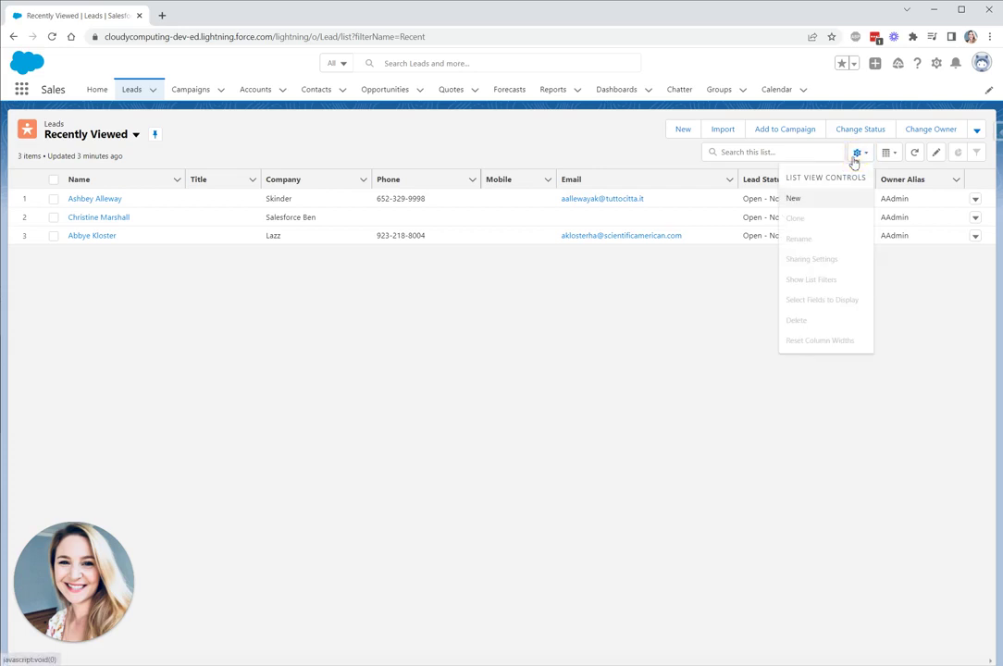
pyautogui.click(813, 201)
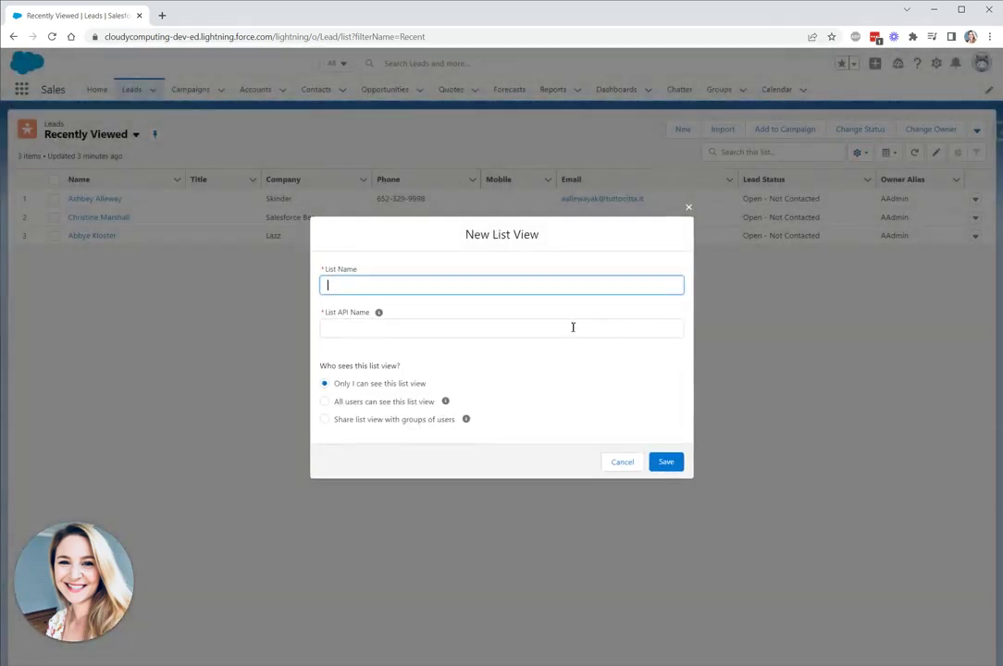
pyautogui.write('Leads - Not Contacted')
pyautogui.click(500, 326)
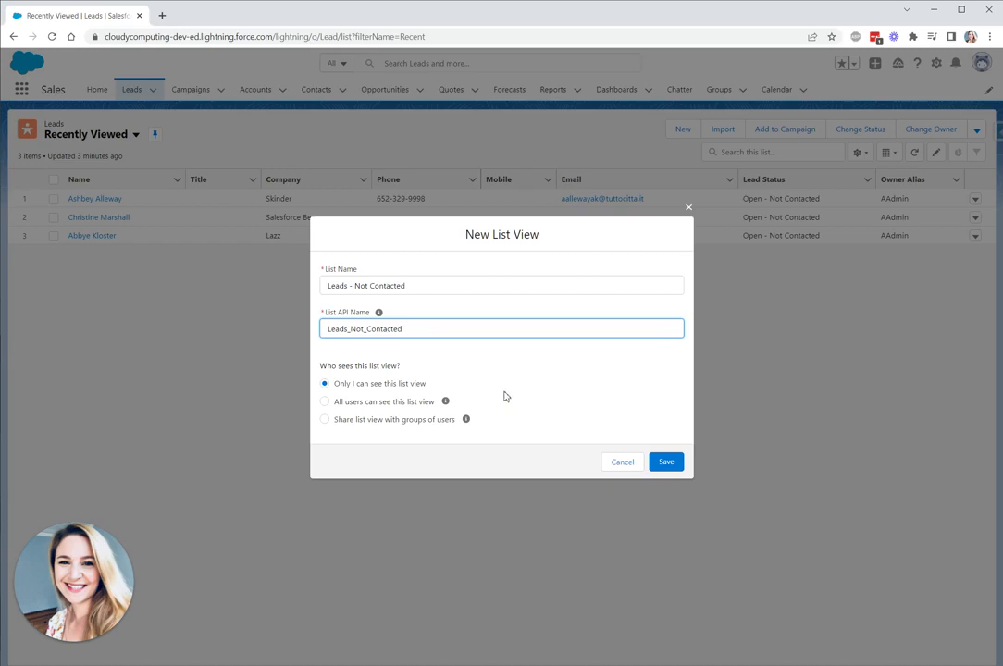
pyautogui.click(325, 402)
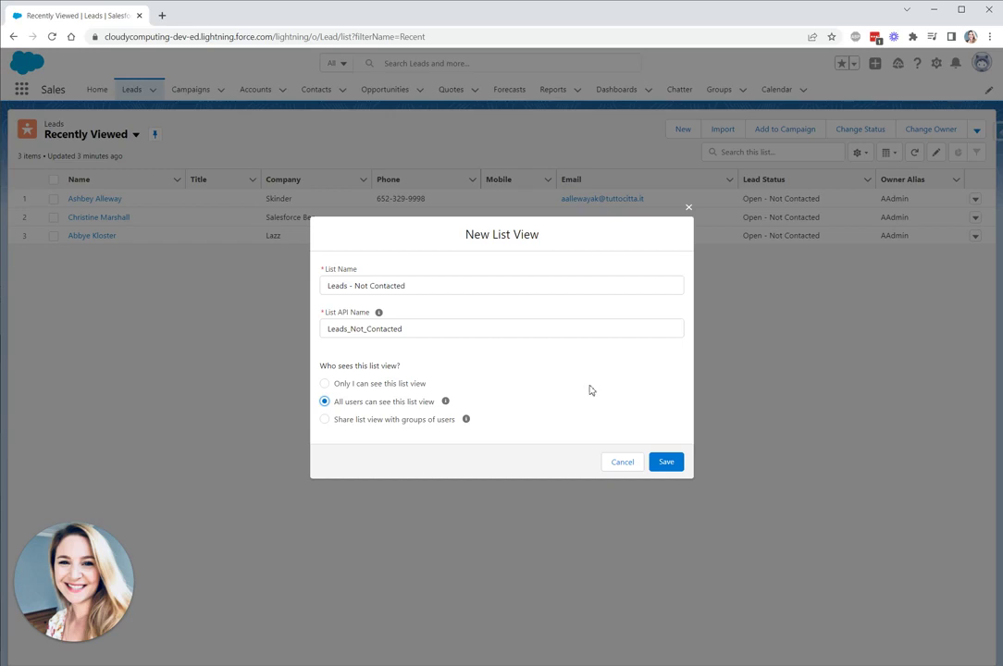
# - Save the new list view and keep its owner filter set to My leads
pyautogui.click(675, 464)
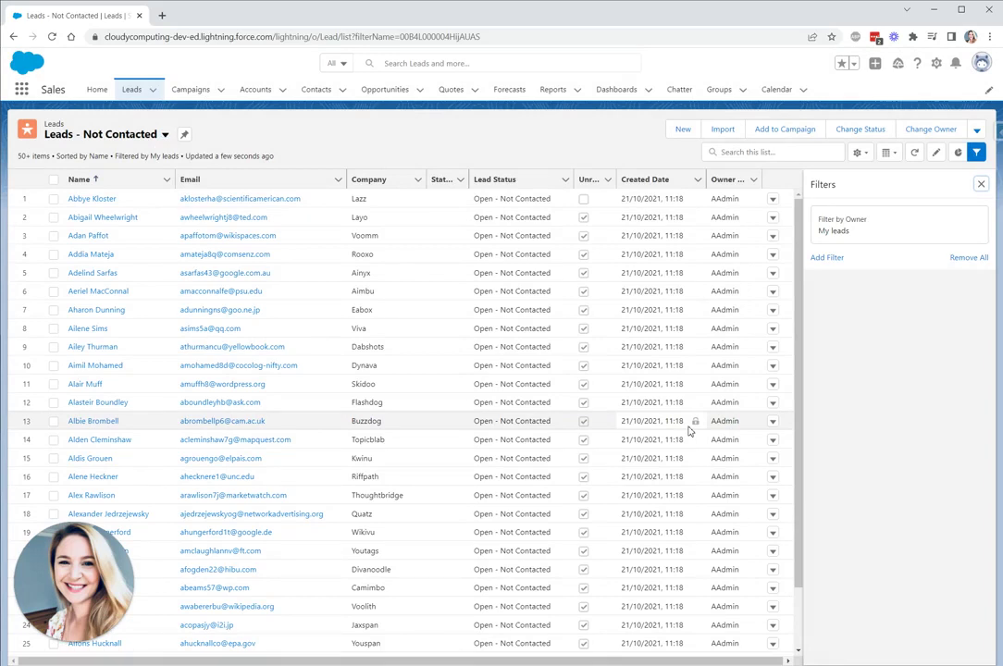
pyautogui.click(873, 234)
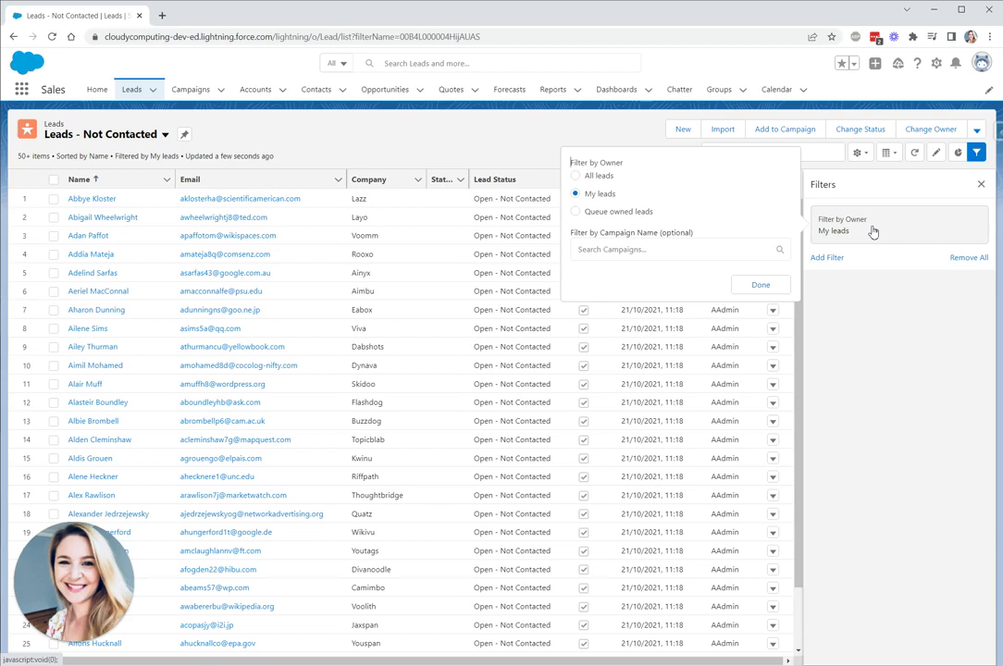
pyautogui.click(782, 284)
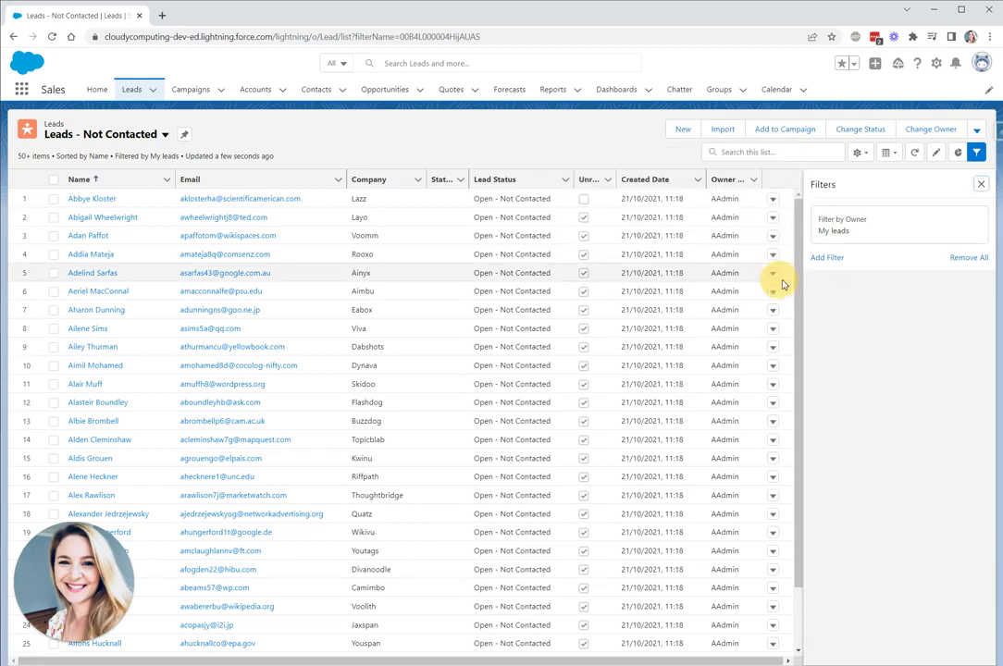
# - Add a filter where Lead Status equals 'Open - Not Contacted'
pyautogui.click(830, 261)
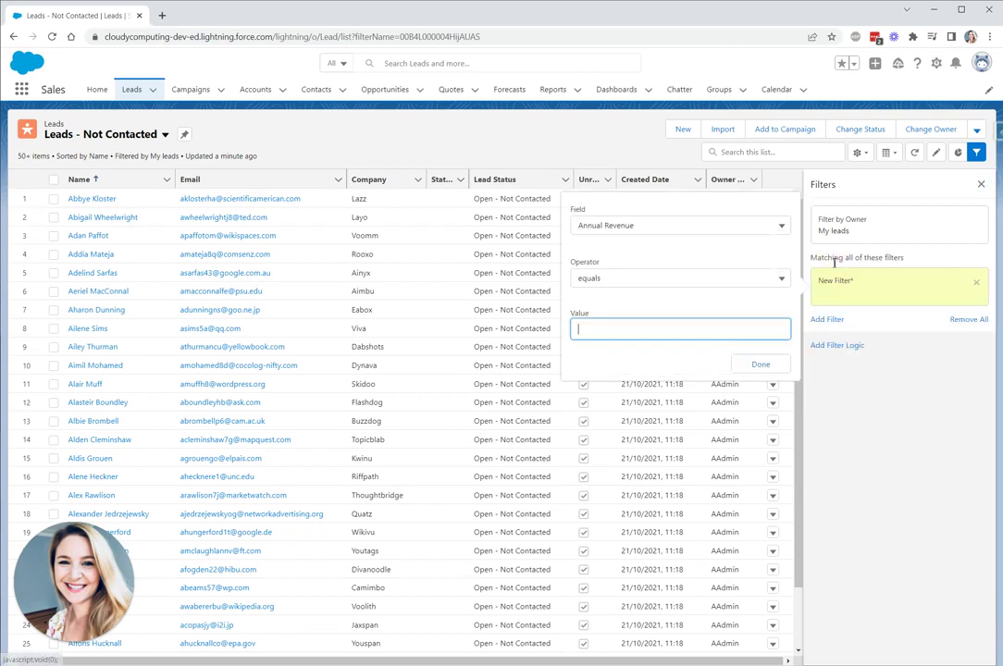
pyautogui.click(716, 227)
pyautogui.scroll(-5, 682, 315)
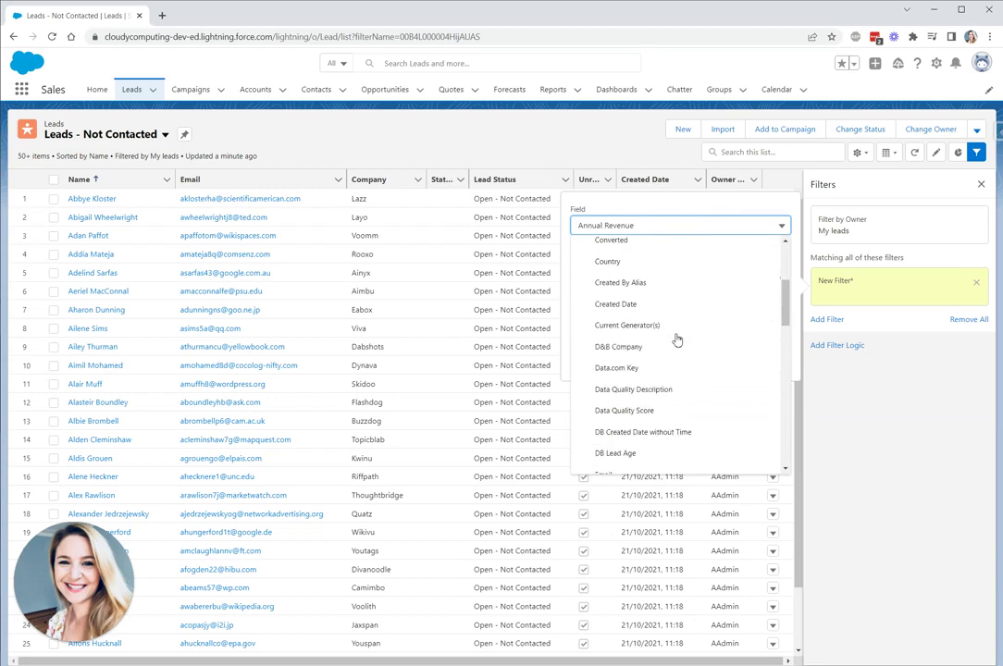
pyautogui.scroll(-5, 676, 344)
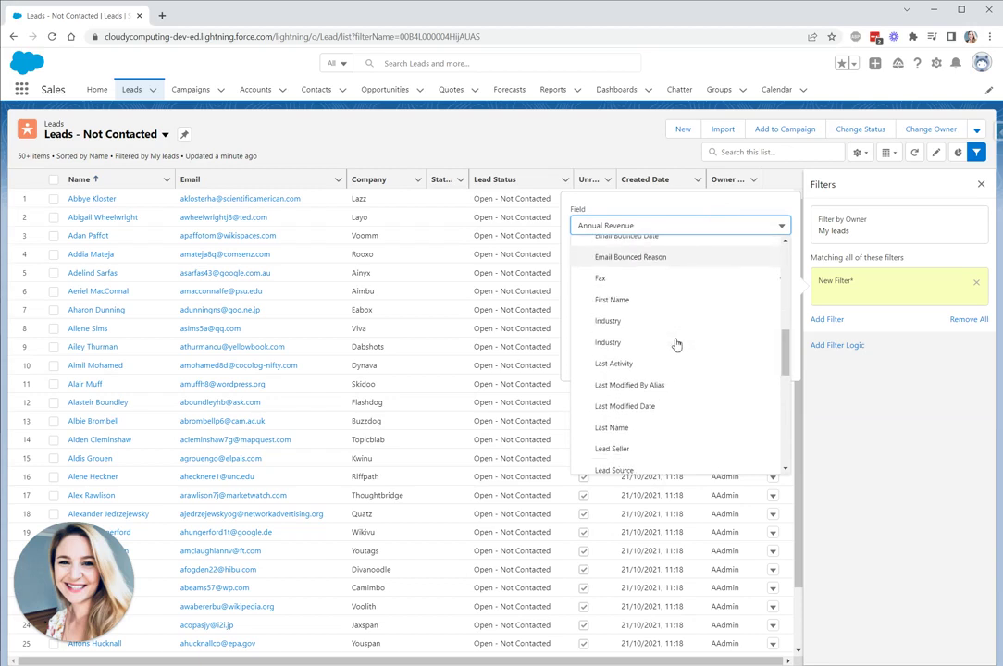
pyautogui.click(613, 392)
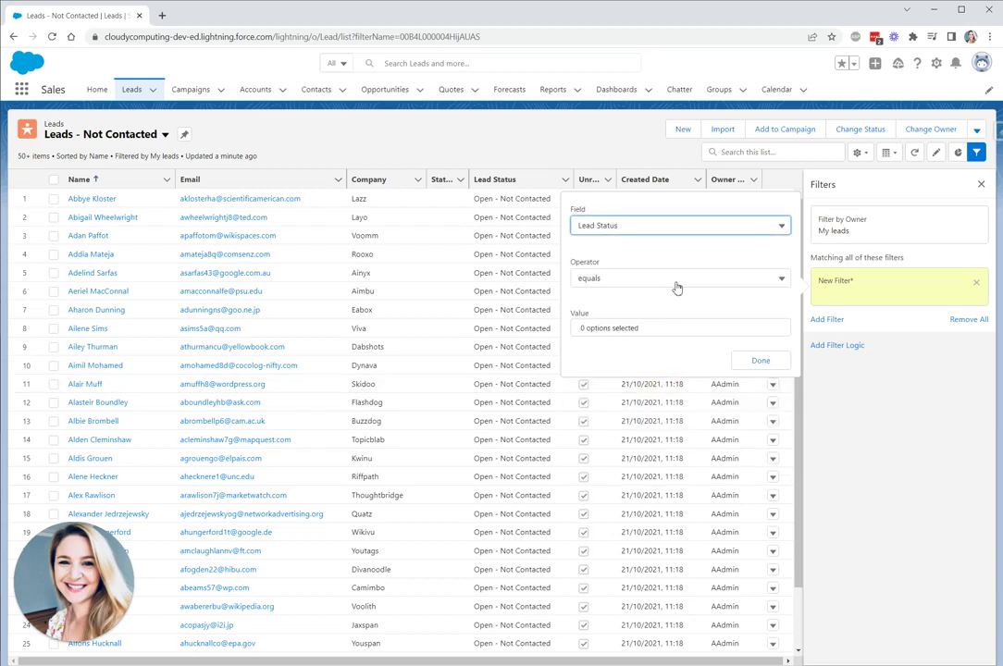
pyautogui.click(663, 281)
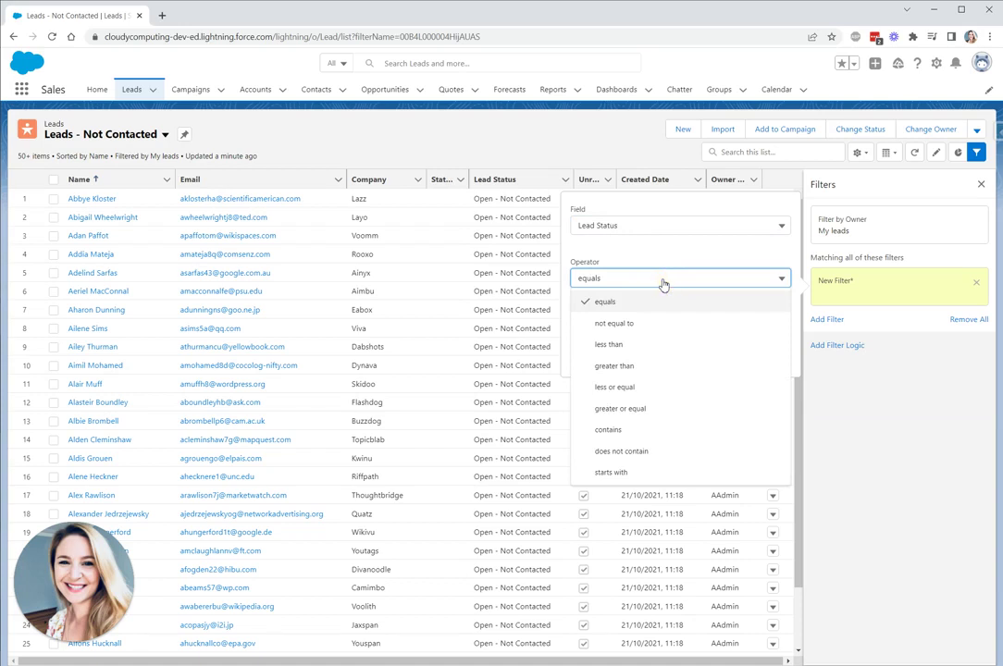
pyautogui.click(668, 300)
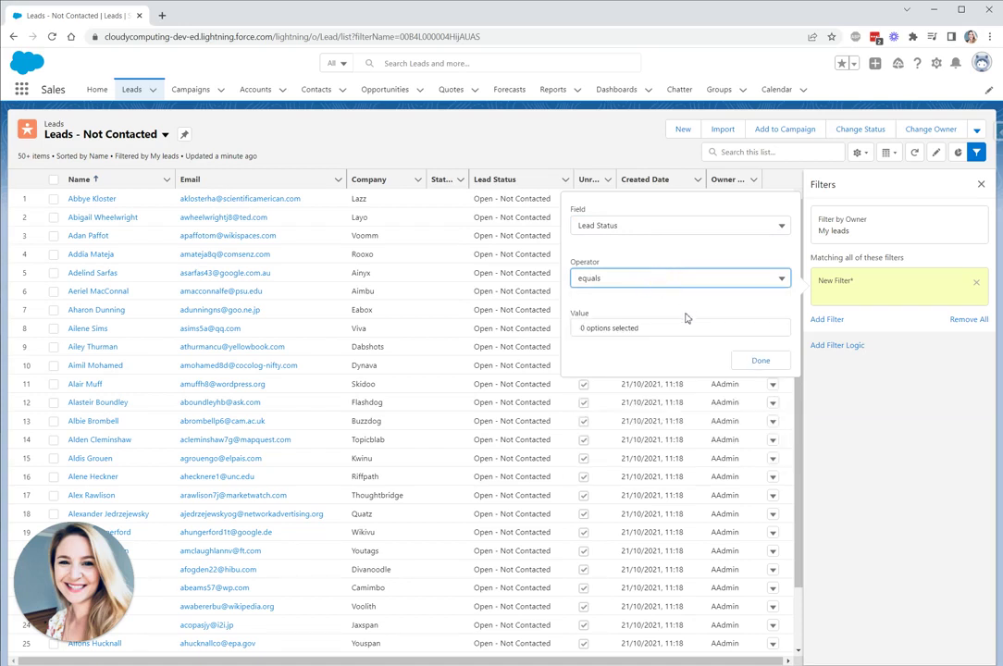
pyautogui.click(685, 329)
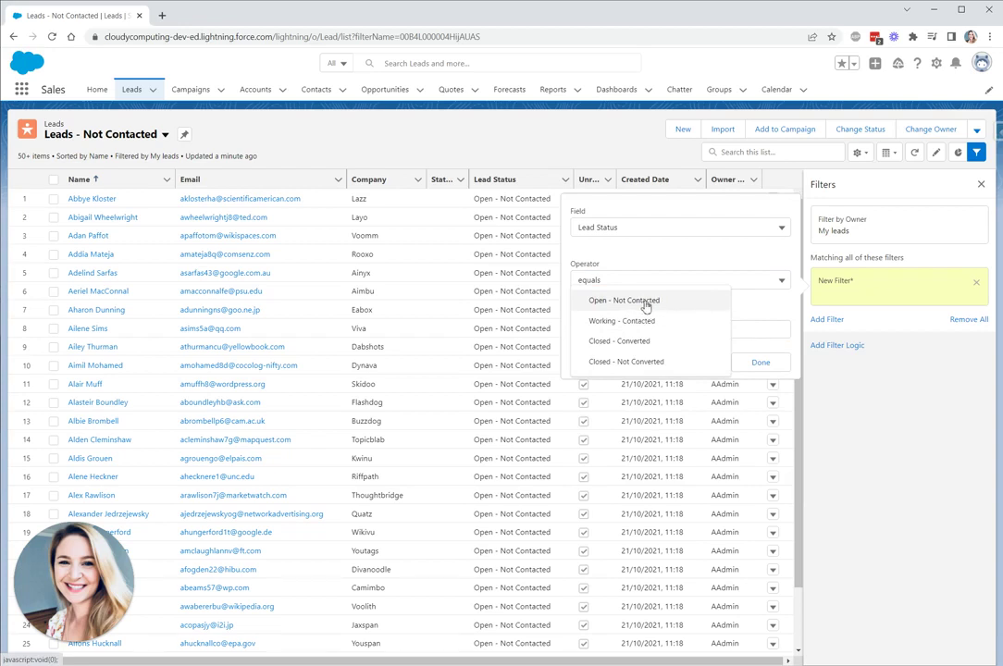
pyautogui.click(646, 307)
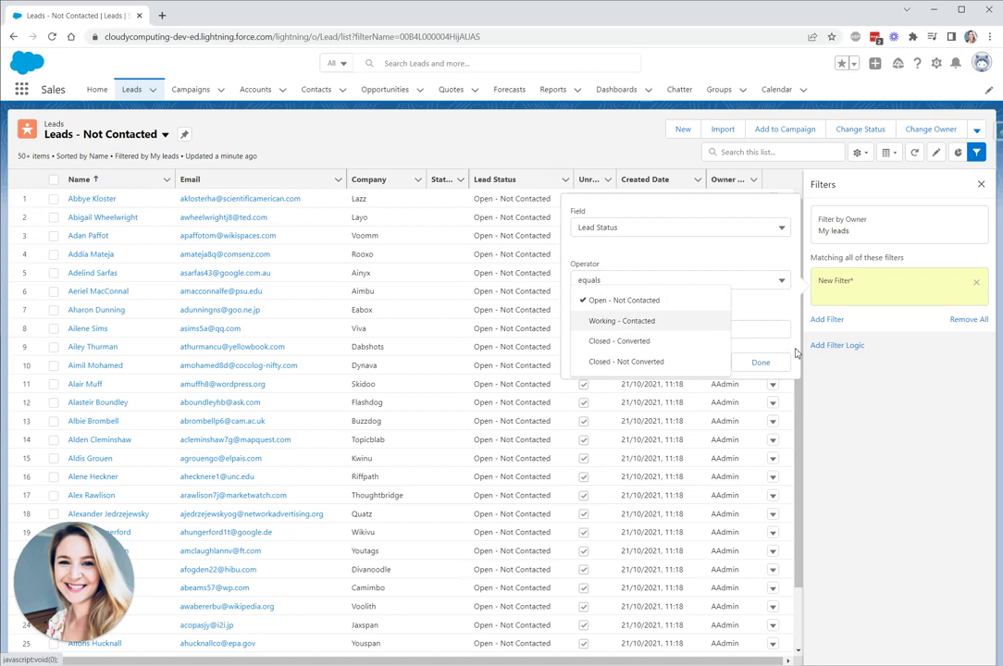
pyautogui.click(759, 360)
pyautogui.click(768, 363)
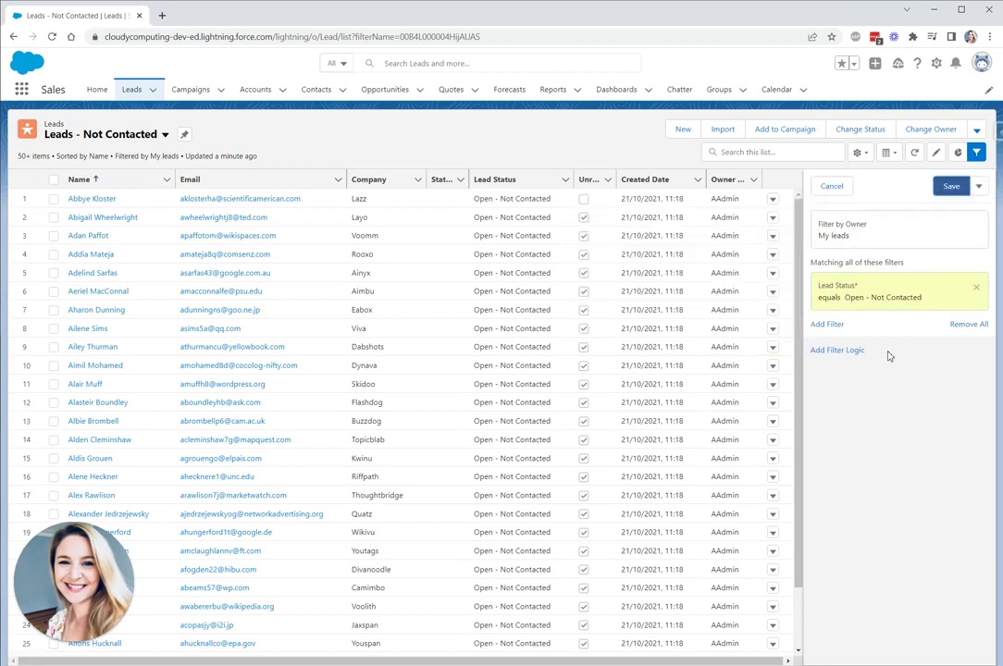
# - Add a Phone 'not equal to' blank filter and save the list view's filters
pyautogui.click(826, 324)
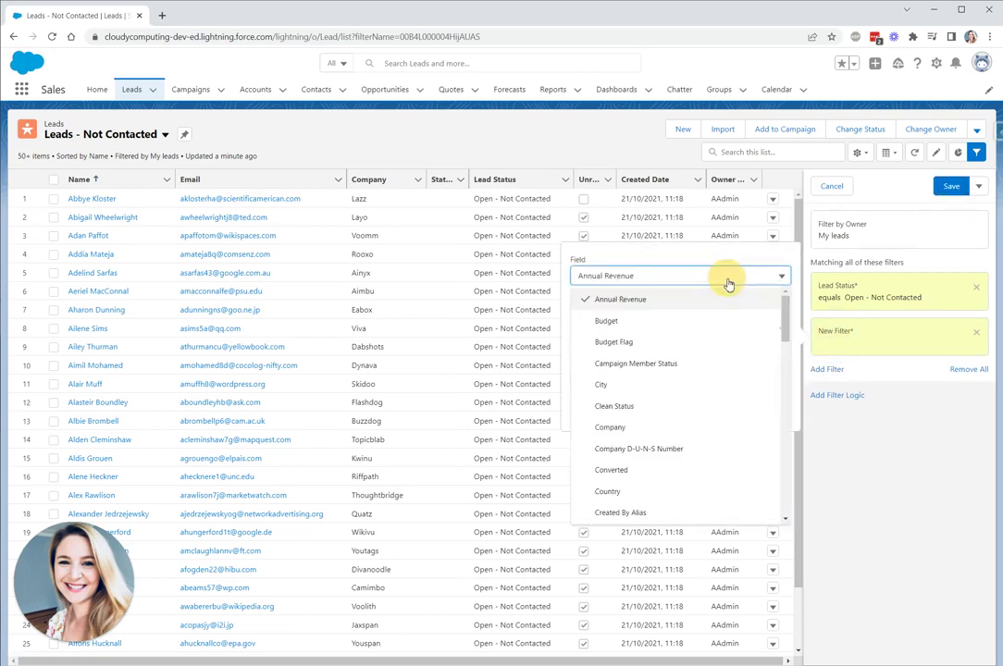
pyautogui.moveTo(784, 315); pyautogui.dragTo(770, 459)
pyautogui.click(689, 438)
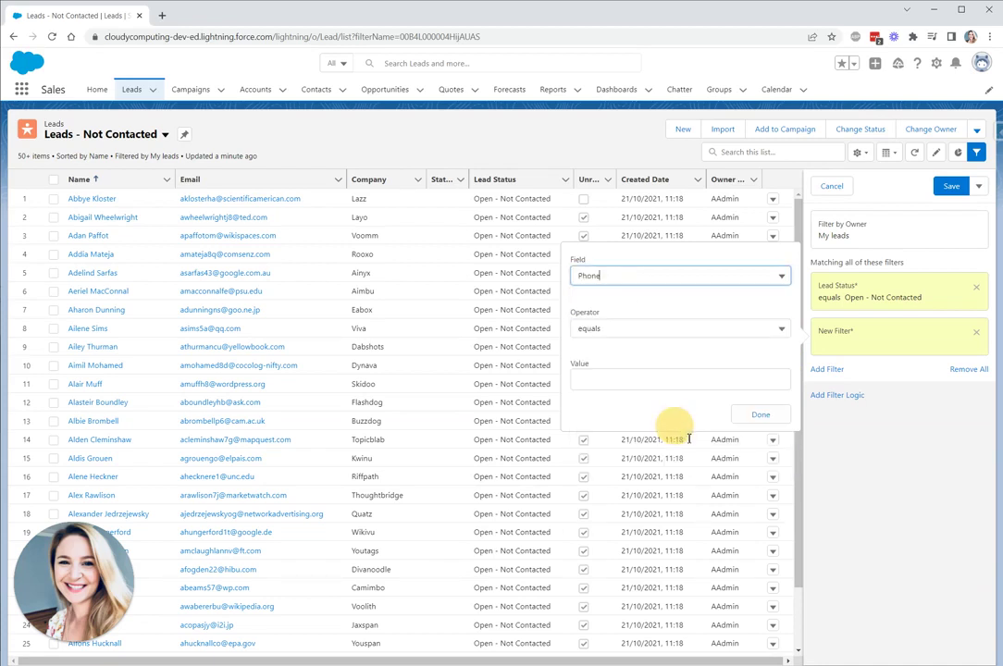
pyautogui.click(614, 341)
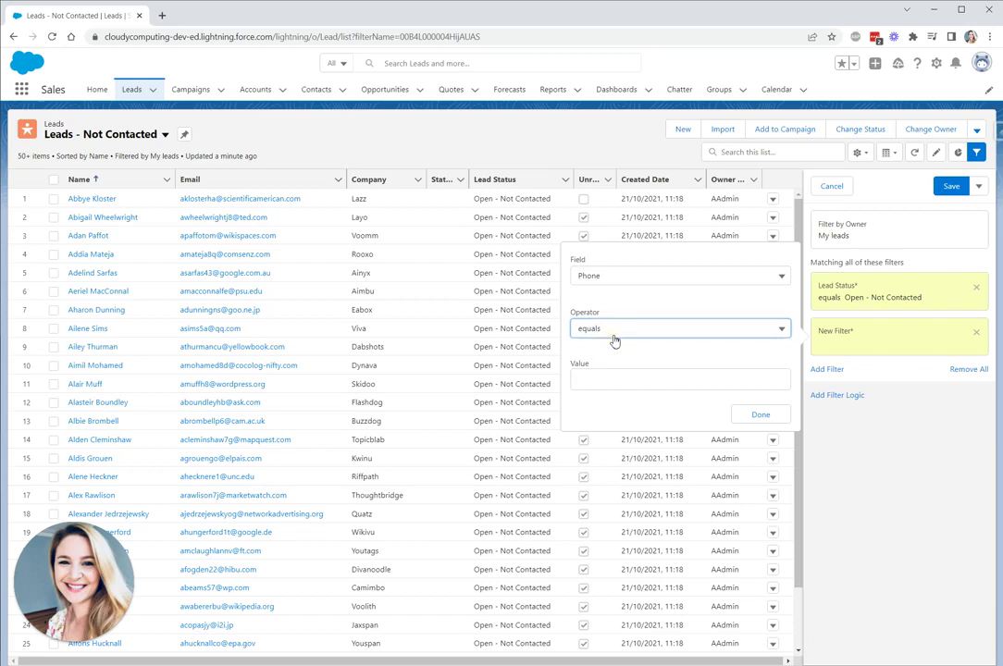
pyautogui.click(633, 375)
pyautogui.click(604, 382)
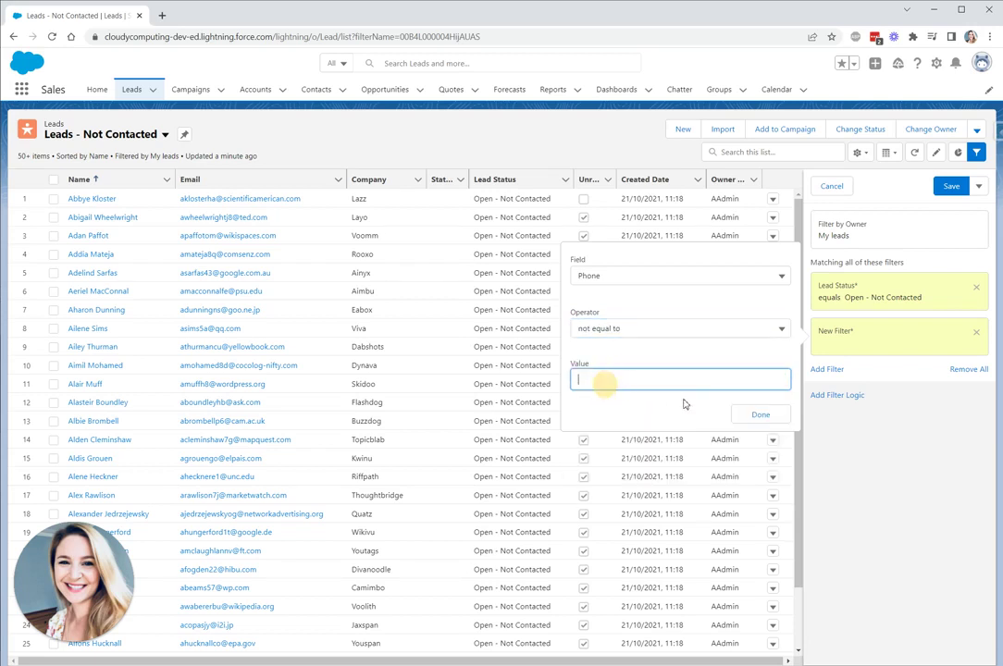
pyautogui.click(760, 414)
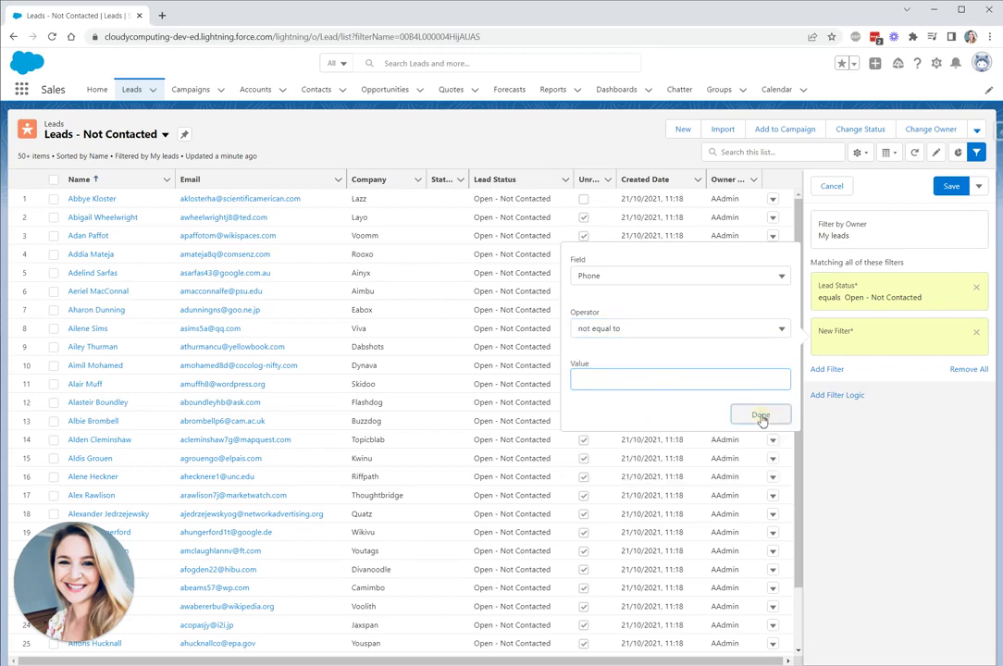
pyautogui.click(953, 188)
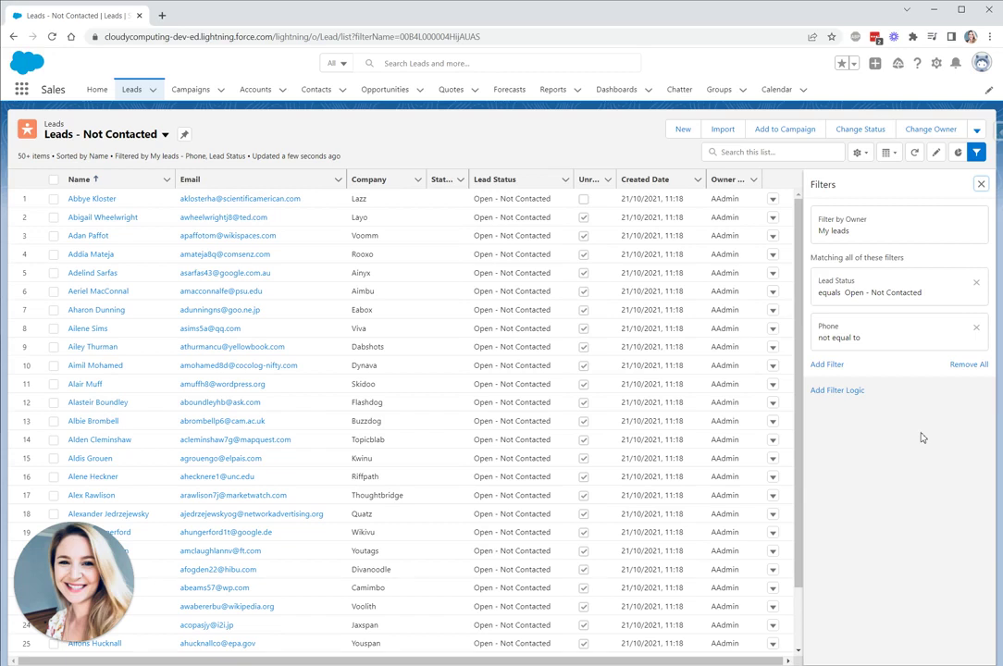
# - Add and save a Mobile 'not equal to' blank filter, then turn on custom filter logic
pyautogui.click(836, 368)
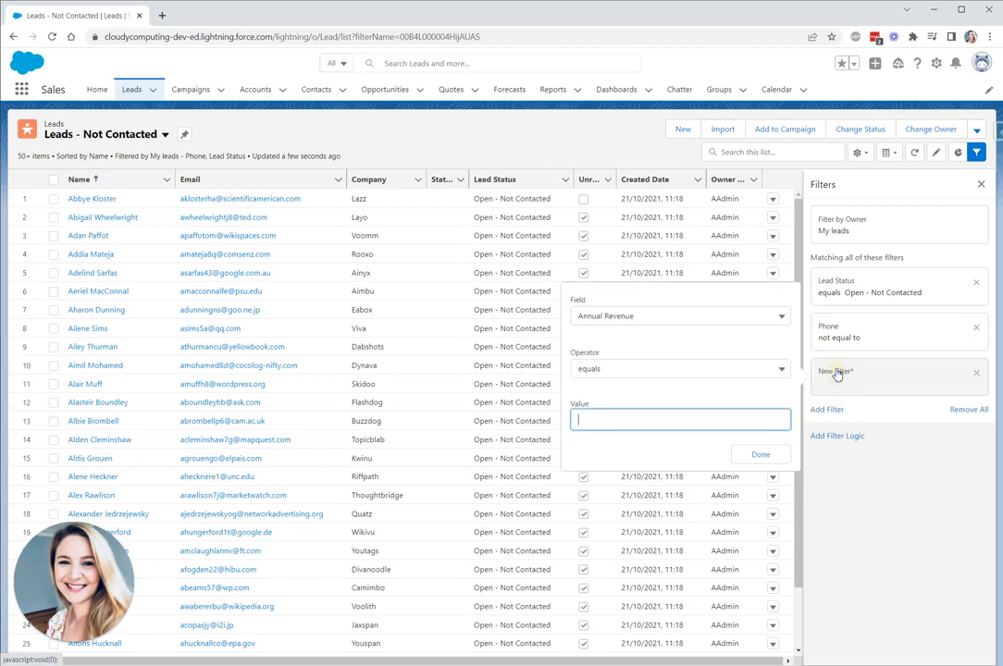
pyautogui.click(678, 317)
pyautogui.moveTo(785, 370); pyautogui.dragTo(768, 477)
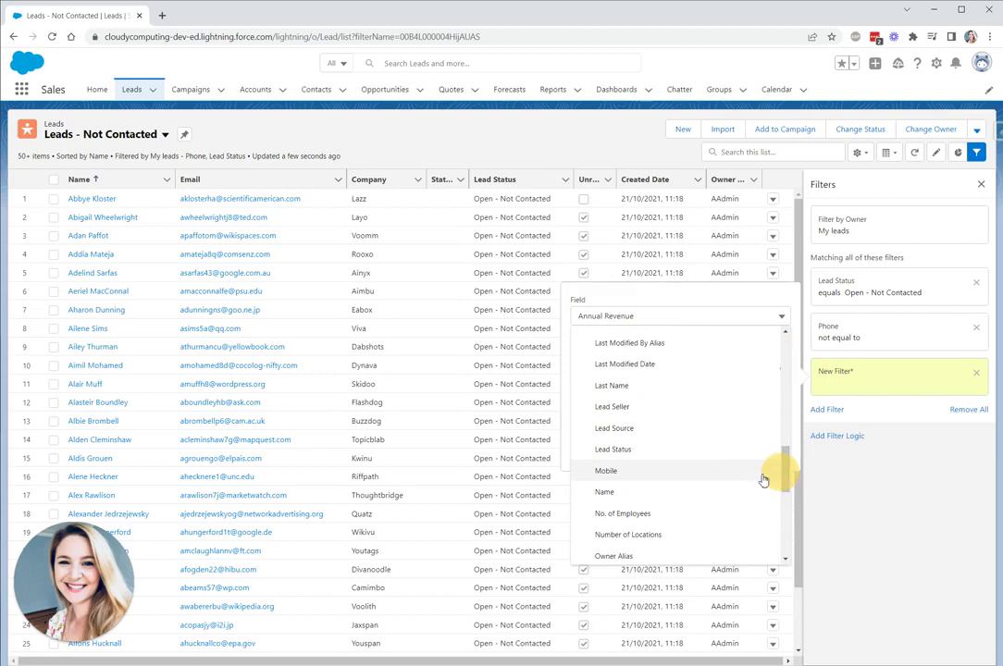
pyautogui.click(701, 482)
pyautogui.click(642, 372)
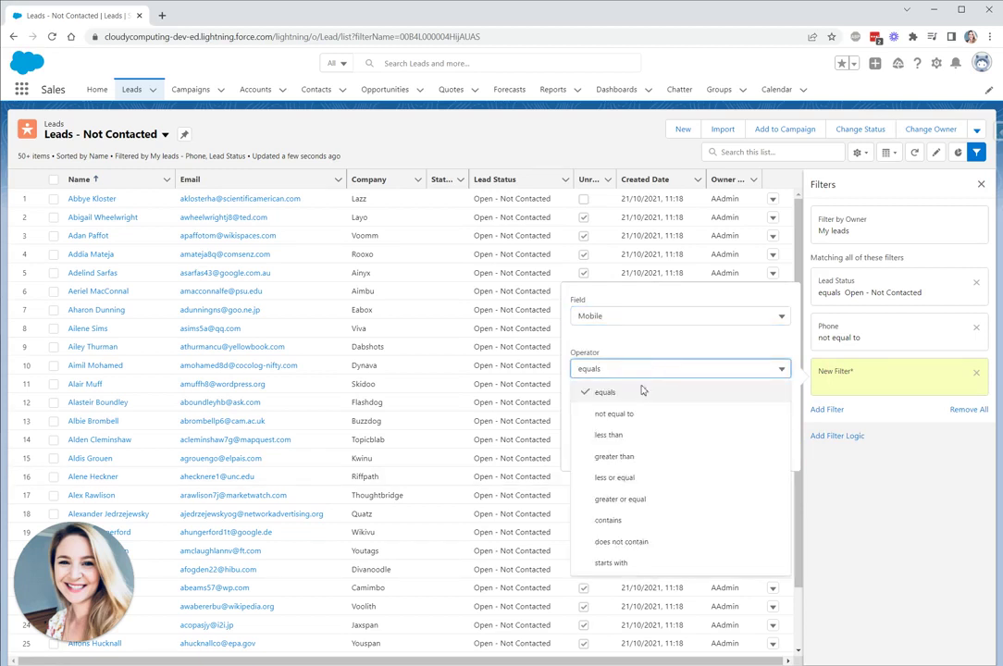
pyautogui.click(638, 414)
pyautogui.click(761, 455)
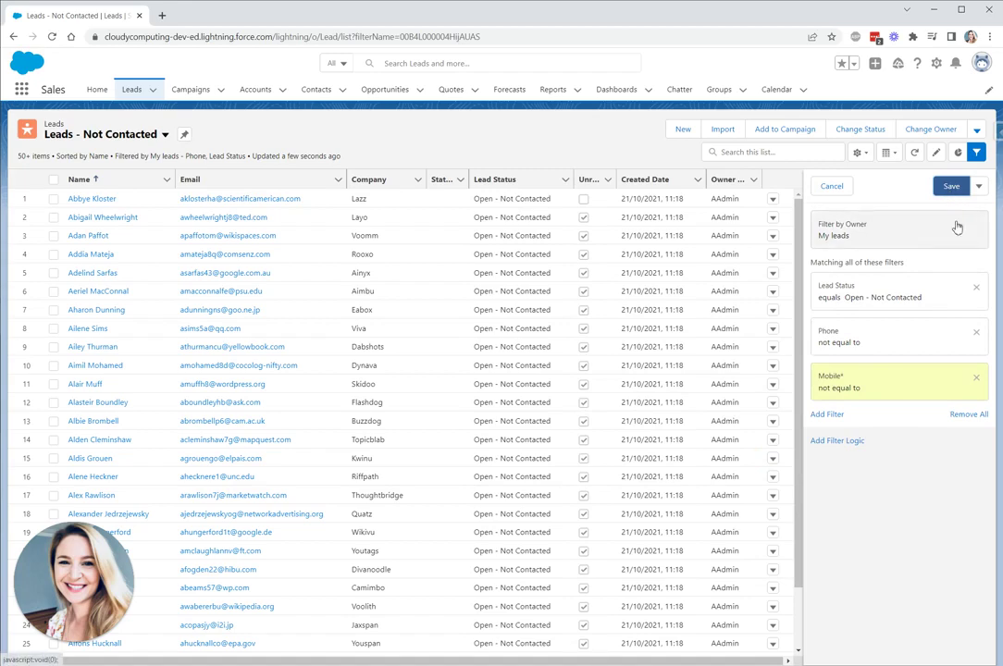
pyautogui.click(951, 187)
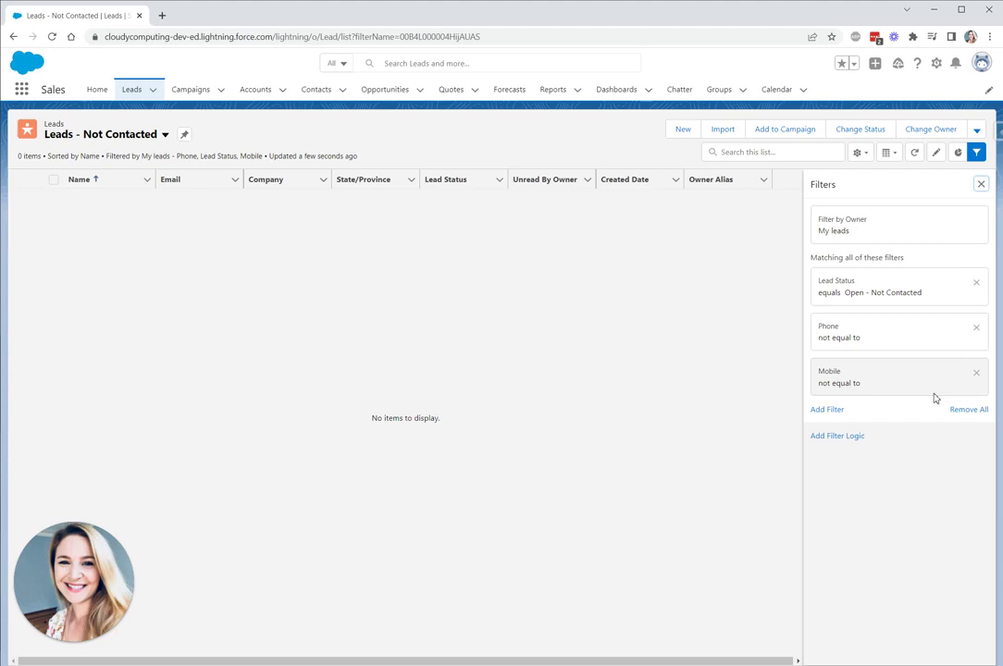
pyautogui.click(851, 437)
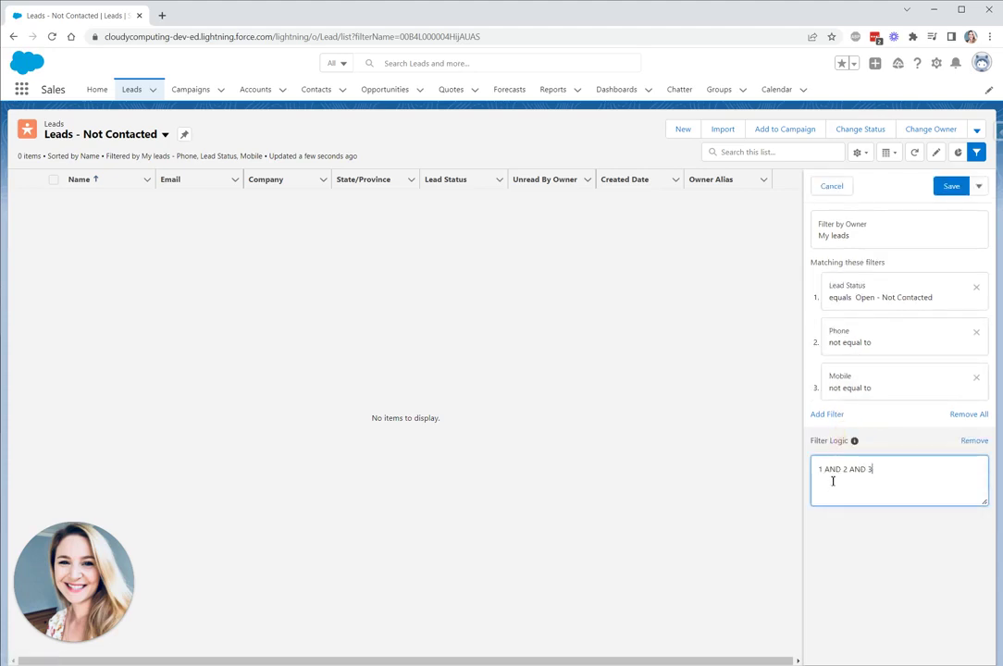
# - Change the filter logic from '1 AND 2 AND 3' to '1 AND (2 OR 3)' and save
pyautogui.click(844, 471)
pyautogui.click(844, 470)
pyautogui.write('(')
pyautogui.click(868, 470)
pyautogui.press('BackSpace')
pyautogui.press('BackSpace')
pyautogui.press('BackSpace')
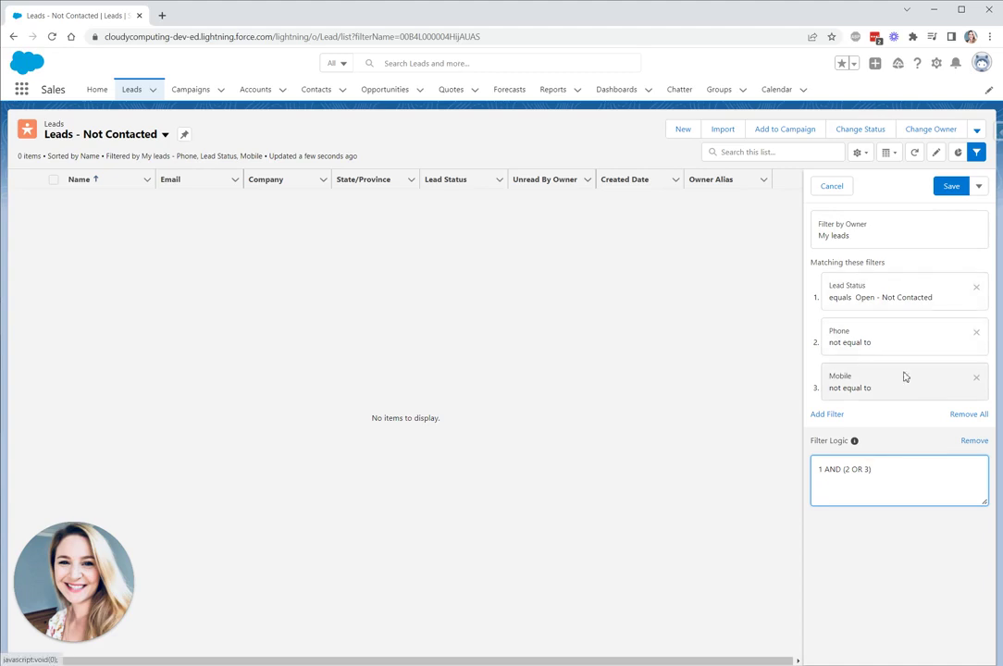
pyautogui.click(953, 187)
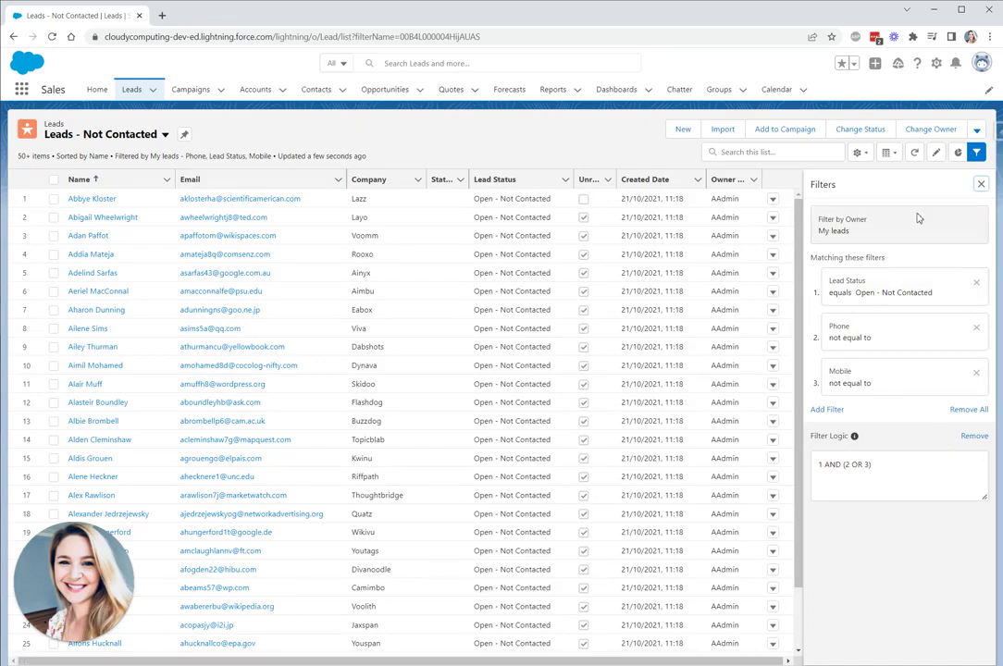
# - Remove the Unread By Owner, State/Province and Created Date columns from the list display
pyautogui.click(977, 151)
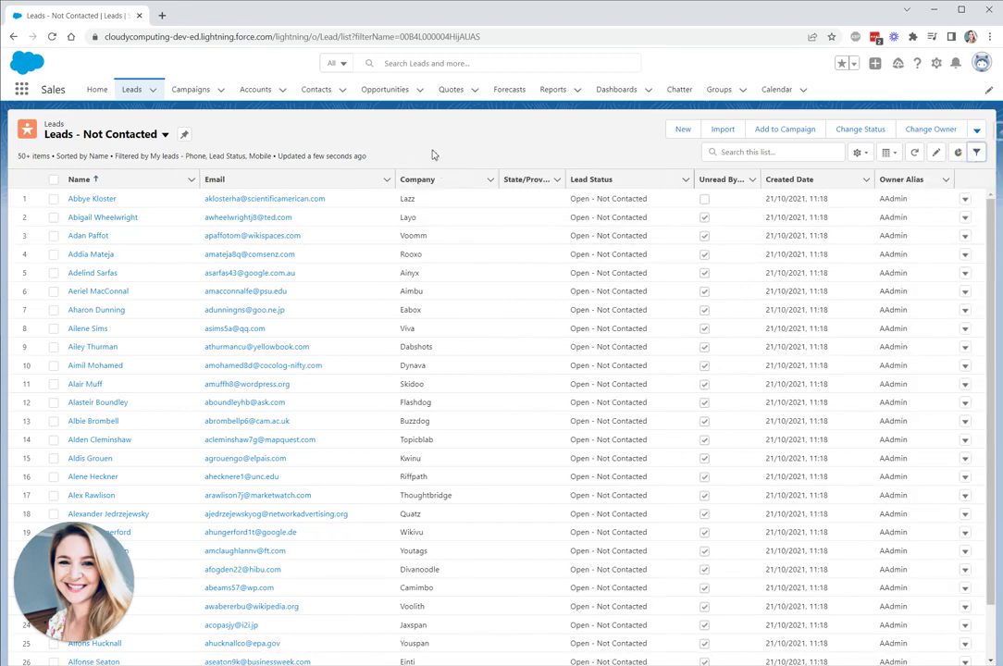
pyautogui.click(866, 158)
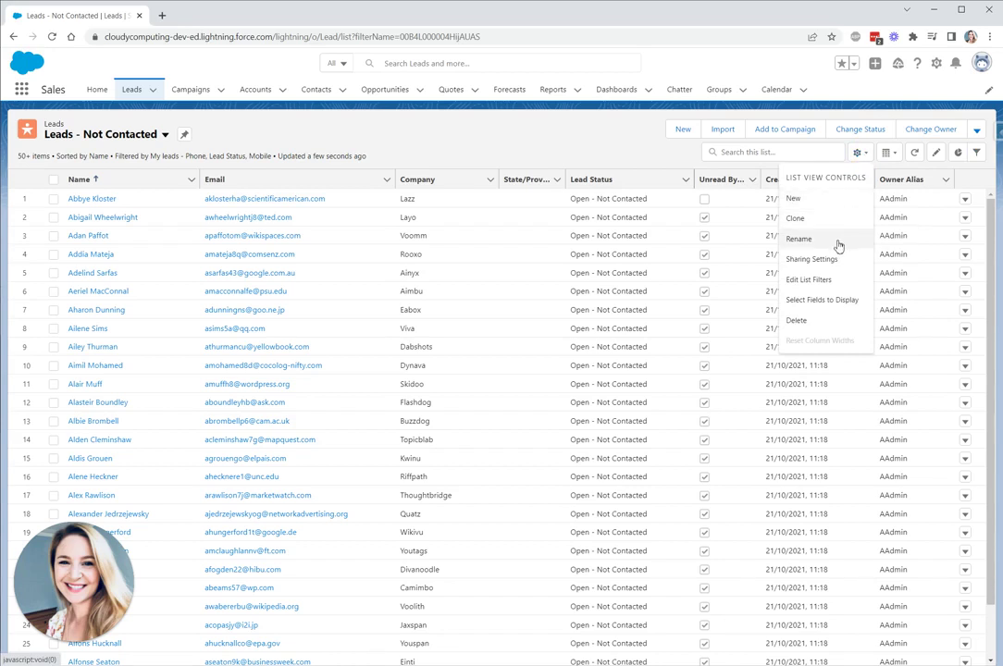
pyautogui.click(839, 308)
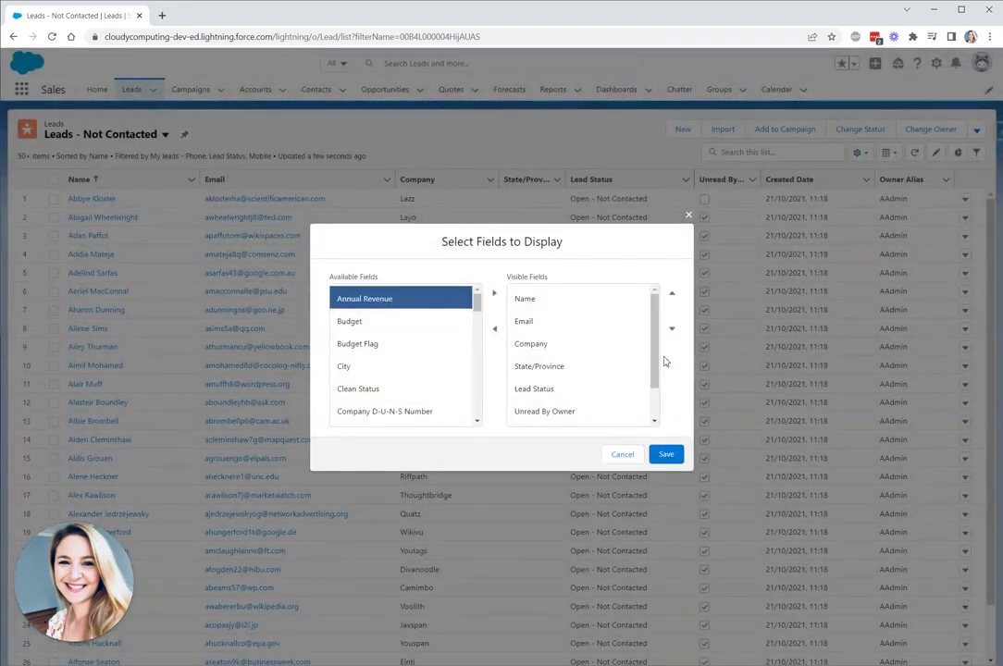
pyautogui.click(557, 411)
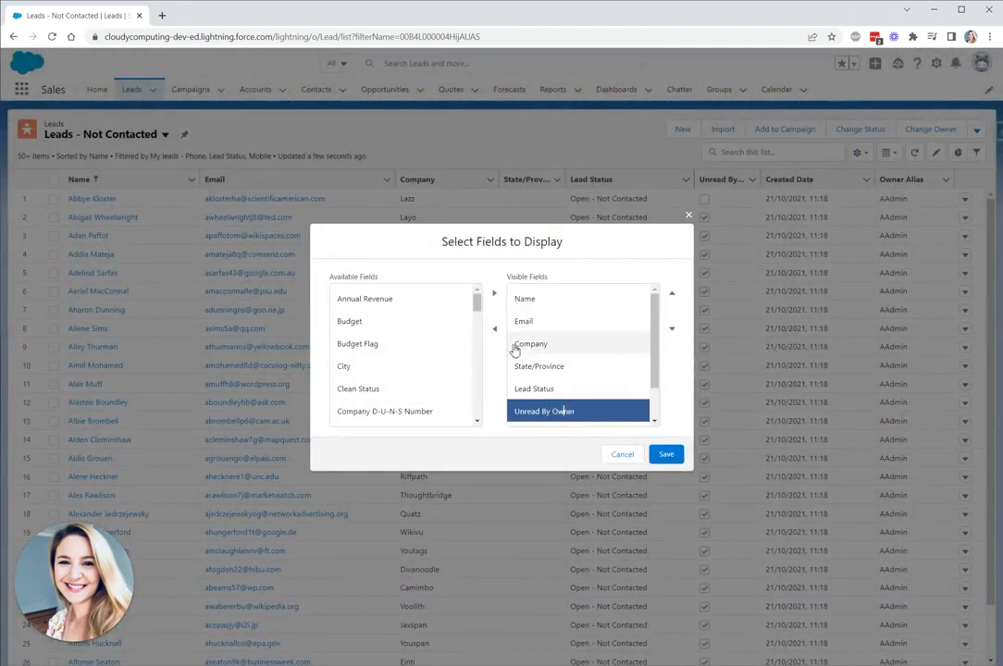
pyautogui.click(494, 328)
pyautogui.click(514, 365)
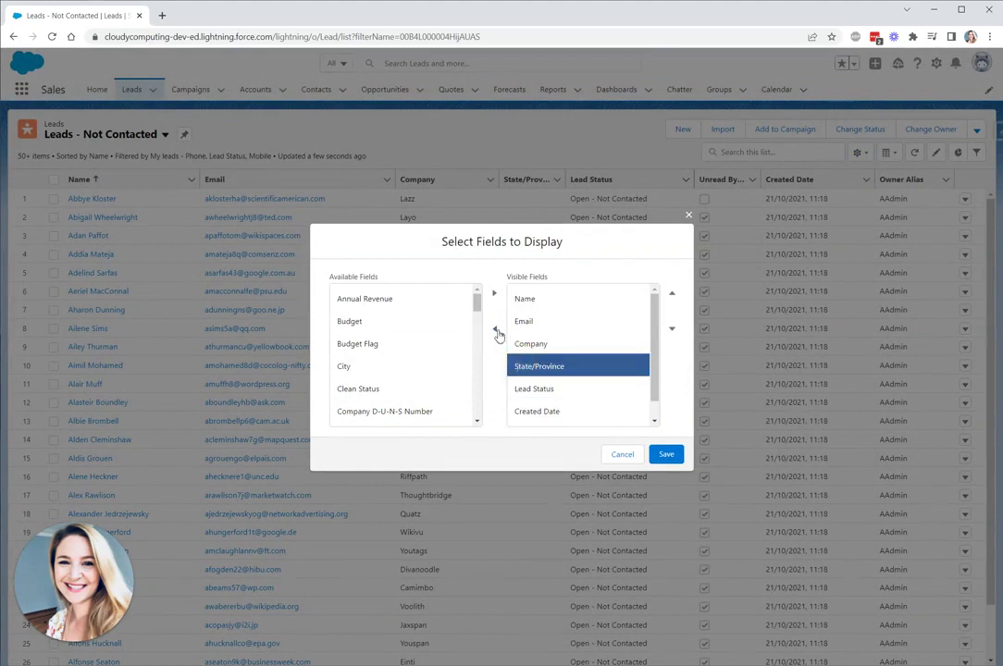
pyautogui.click(494, 328)
pyautogui.click(558, 391)
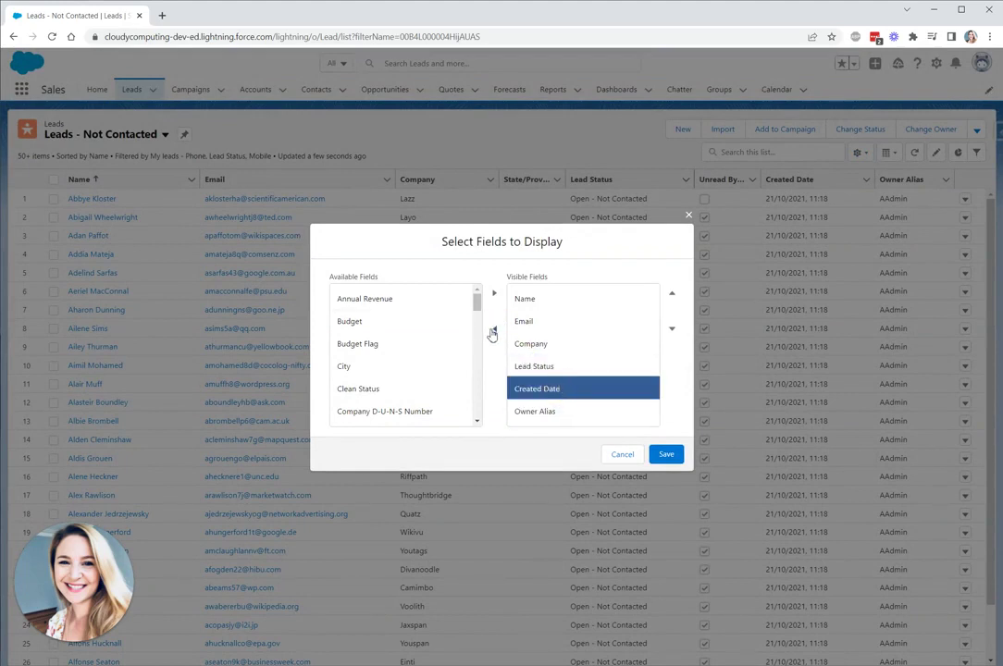
pyautogui.click(494, 328)
# - Add Mobile to the visible columns and save the column selection
pyautogui.moveTo(477, 303); pyautogui.dragTo(477, 368)
pyautogui.click(373, 338)
pyautogui.click(494, 292)
pyautogui.click(668, 454)
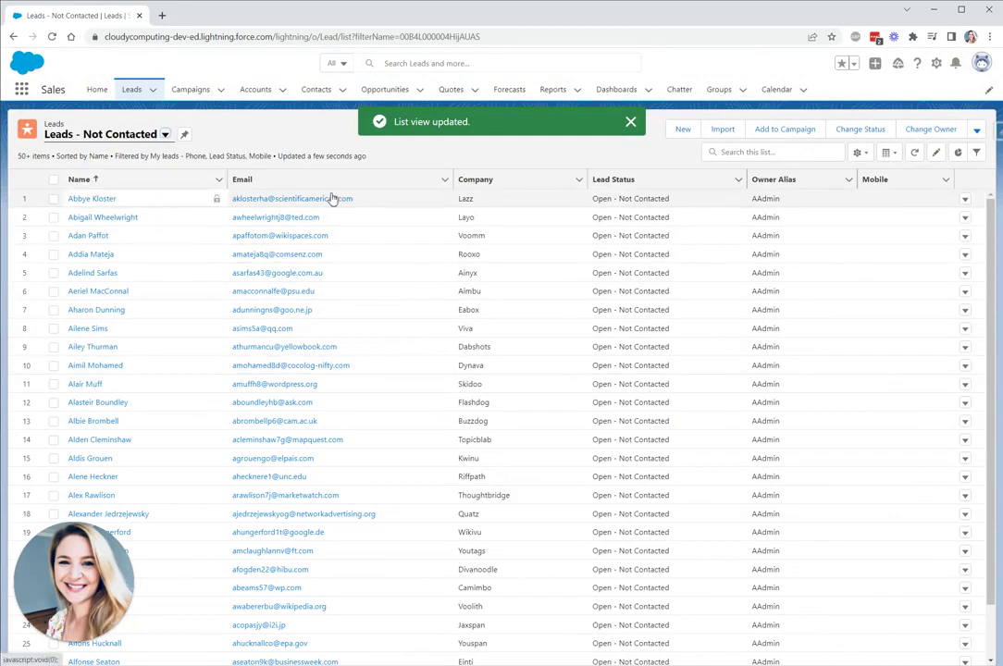
# - Sort the leads by Email, then re-sort them ascending by Lead Status
pyautogui.click(300, 188)
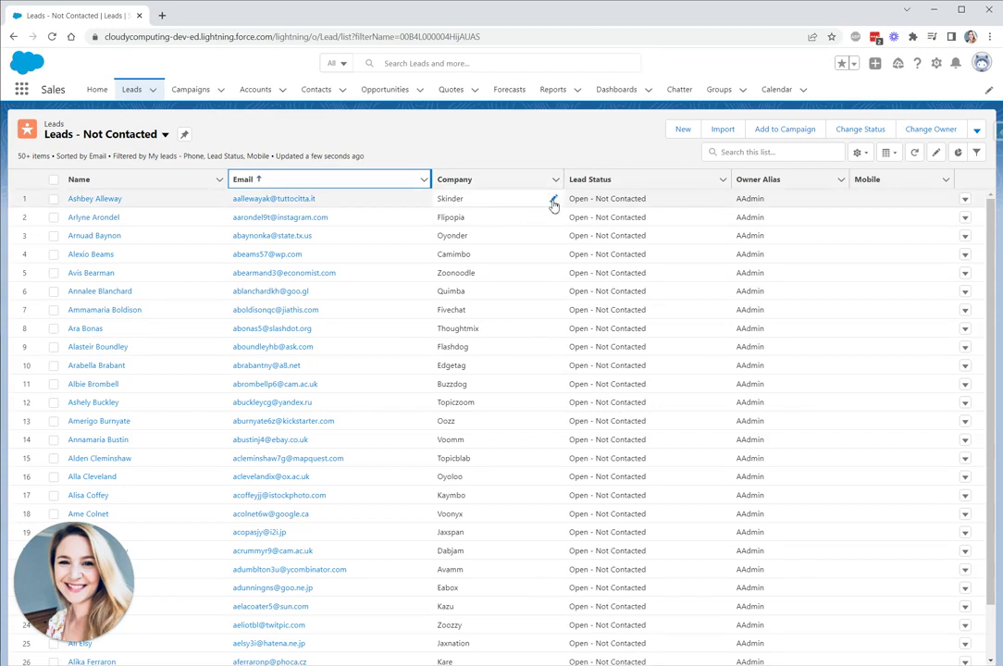
pyautogui.click(937, 154)
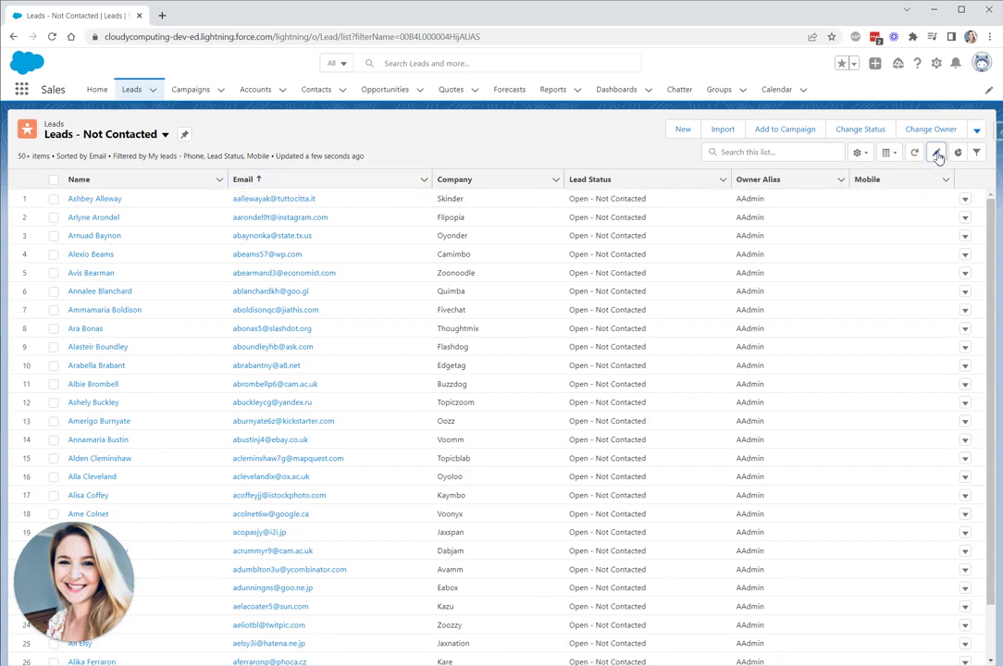
pyautogui.click(720, 200)
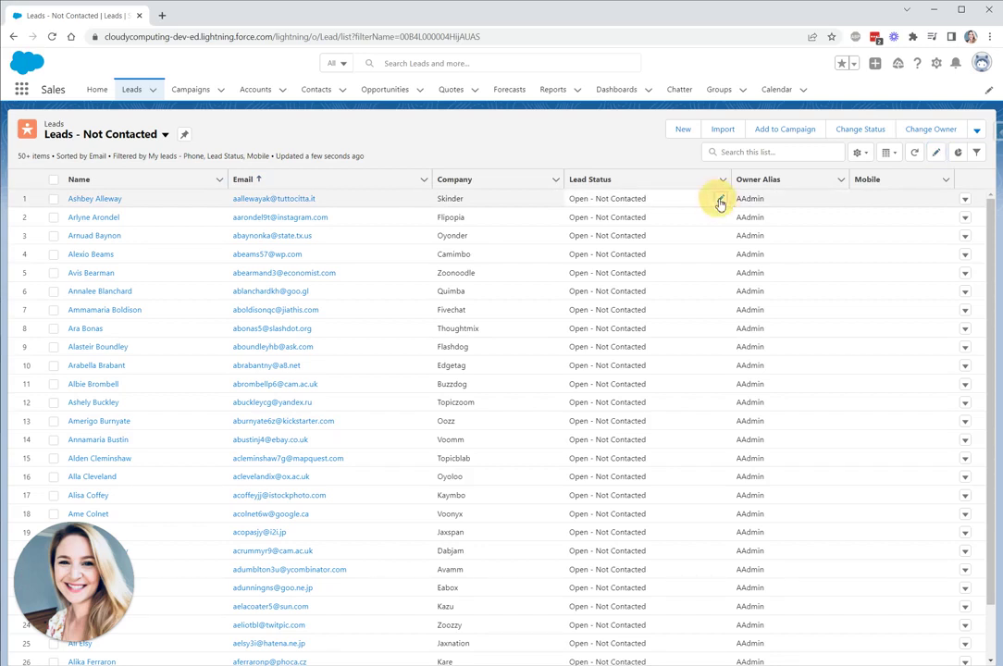
pyautogui.click(693, 178)
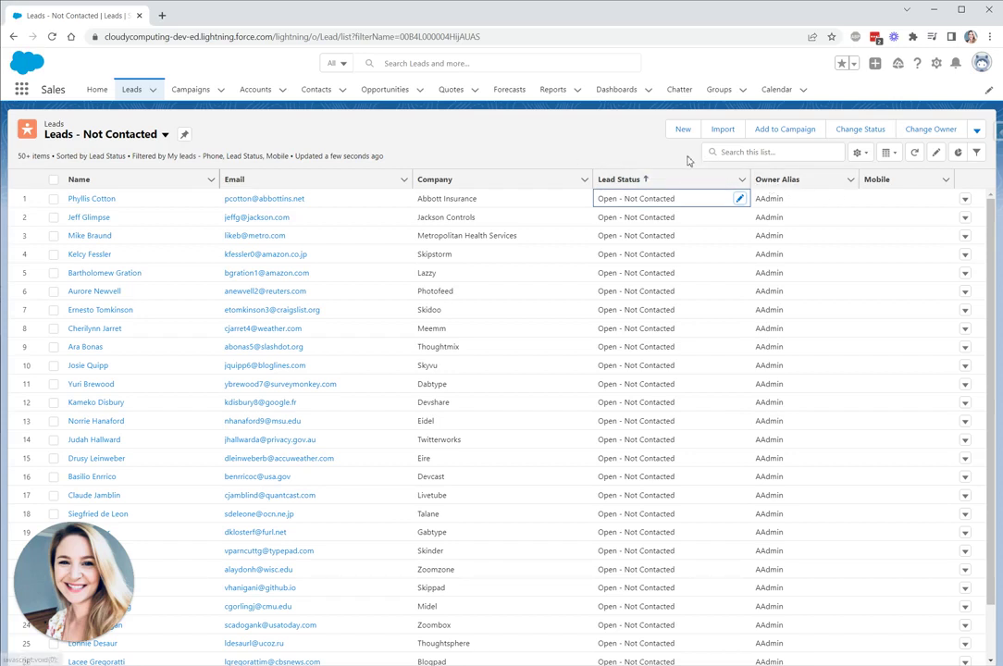
# - Preview the lead chart and its Display As options, hide it, and pin the list view
pyautogui.click(958, 155)
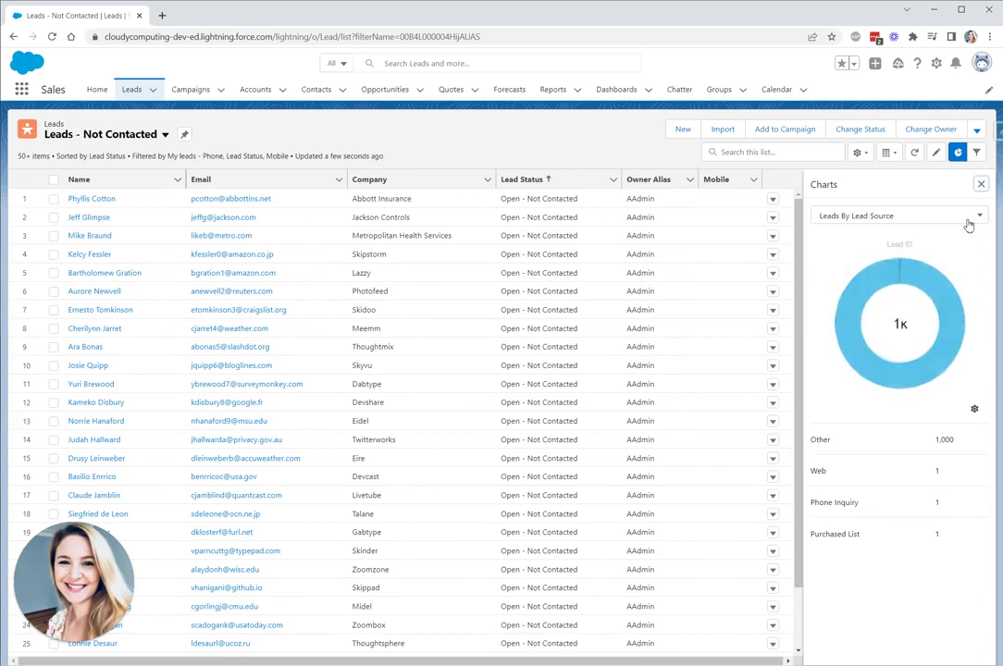
pyautogui.click(973, 217)
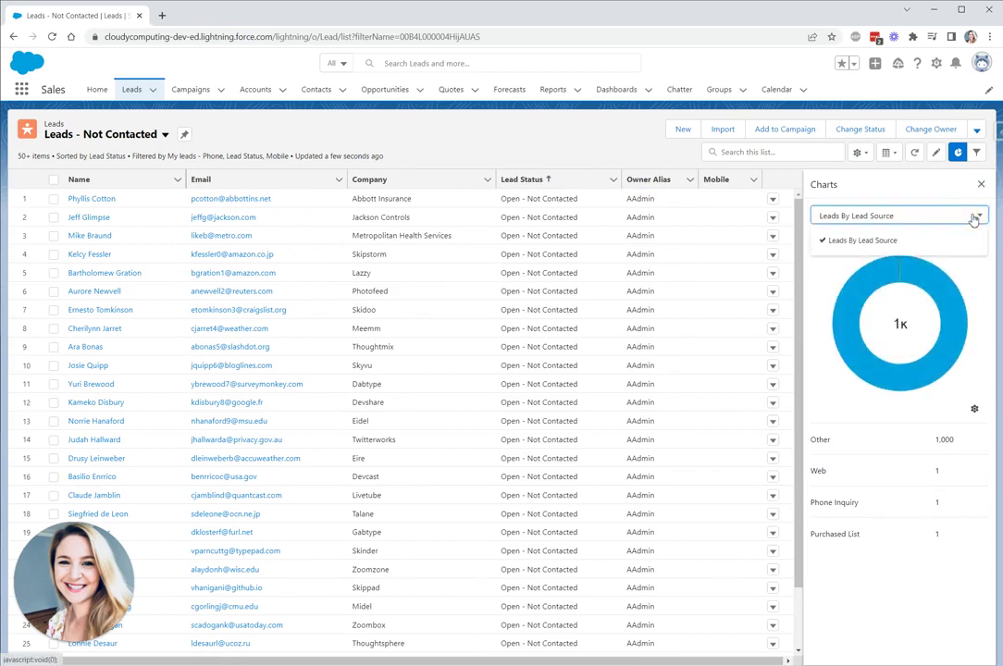
pyautogui.click(973, 217)
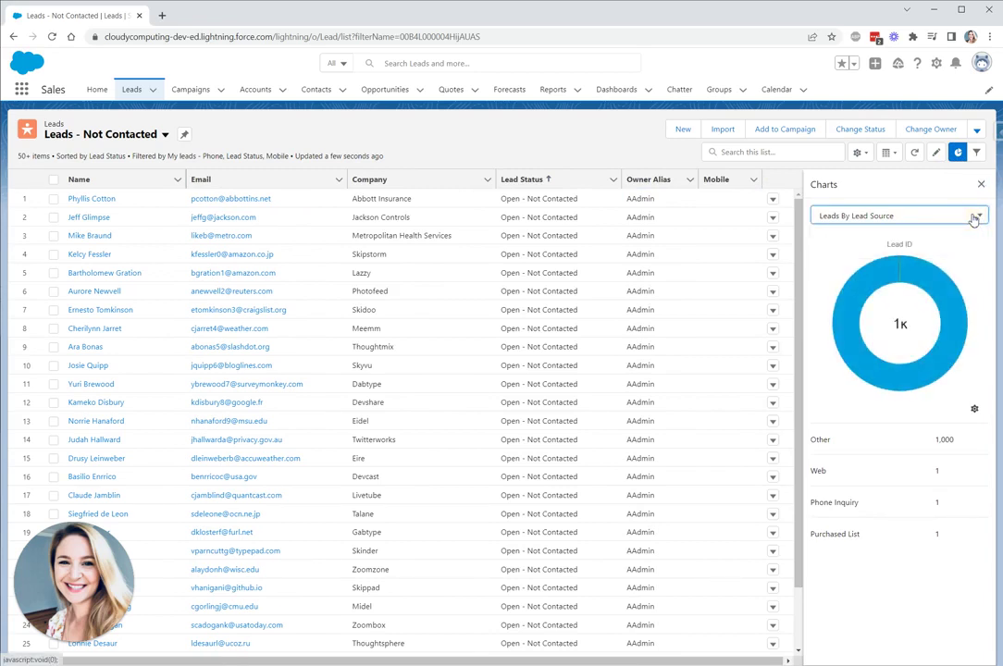
pyautogui.click(975, 409)
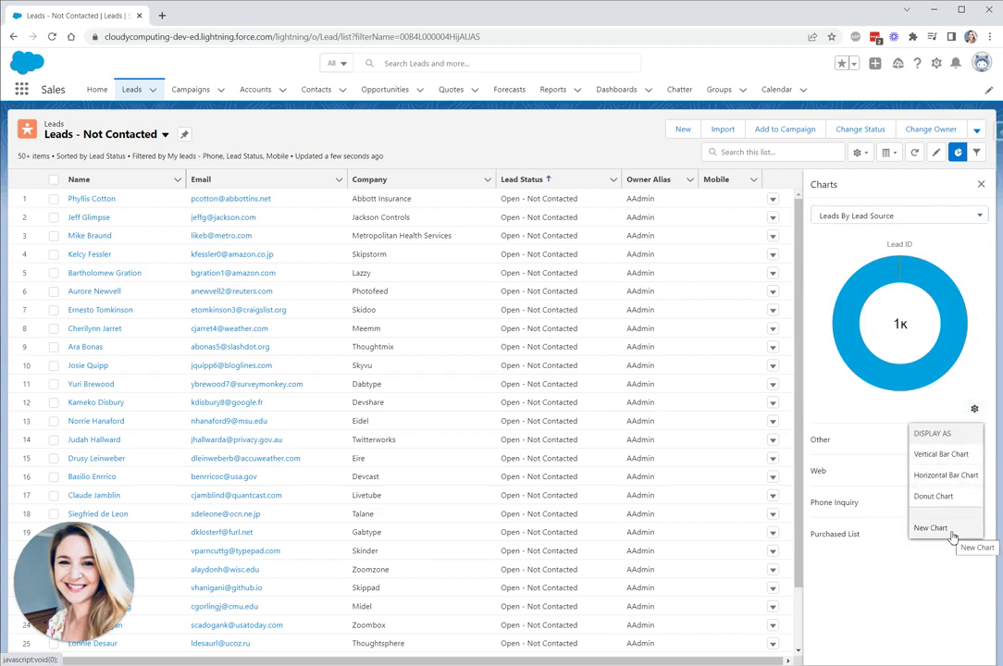
pyautogui.click(958, 154)
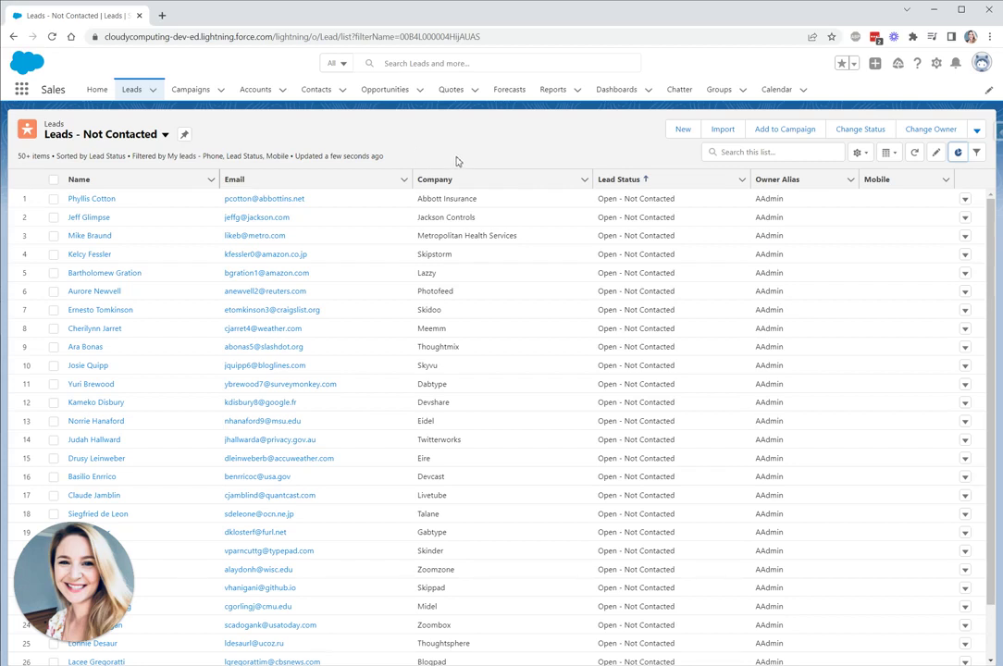
pyautogui.click(184, 135)
pyautogui.click(896, 159)
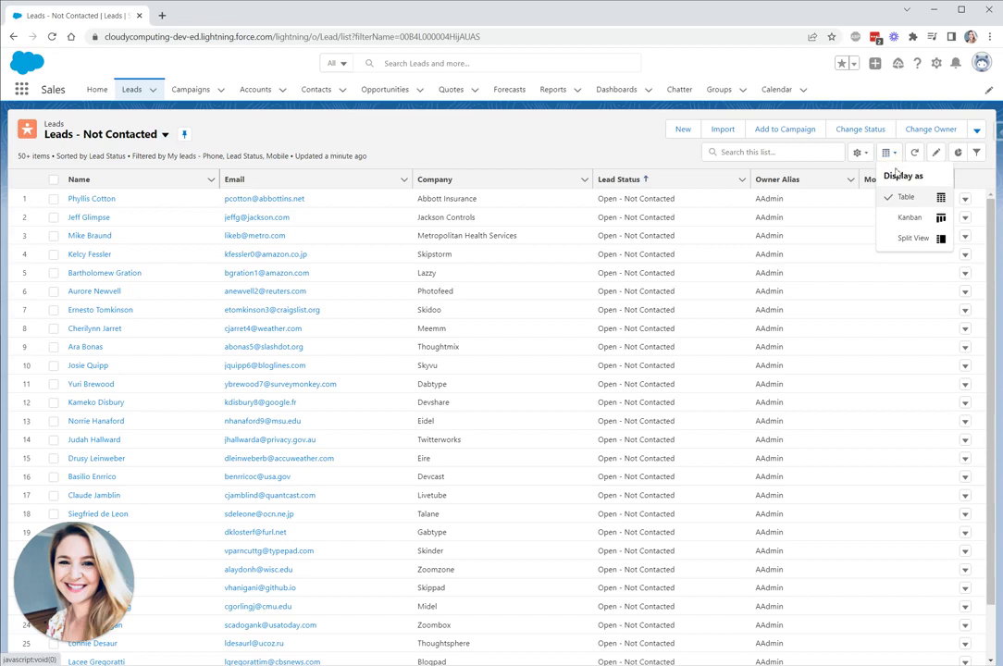
pyautogui.click(908, 239)
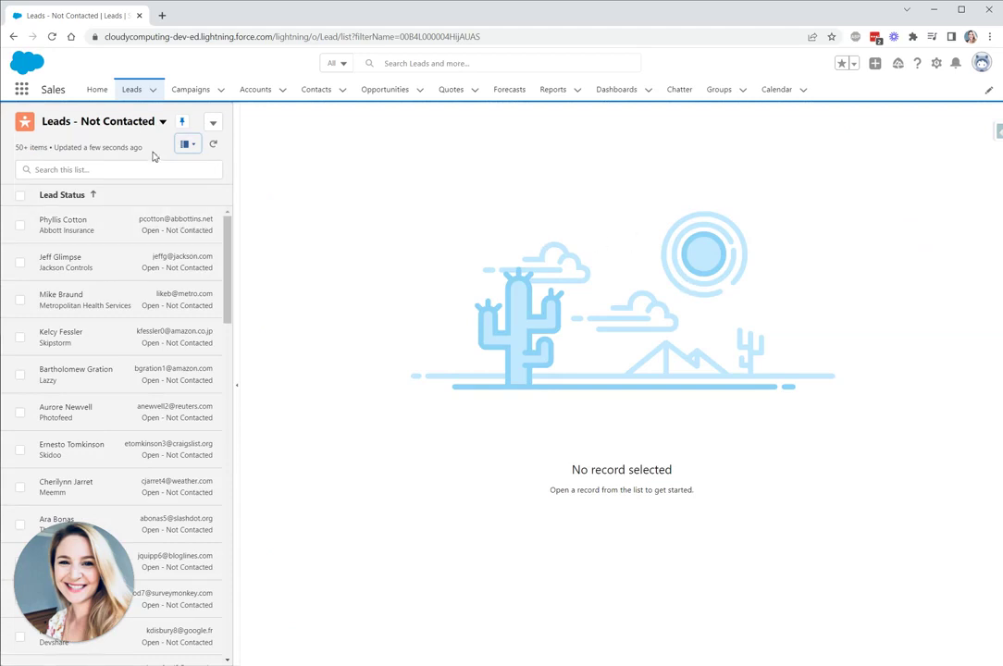
pyautogui.click(96, 220)
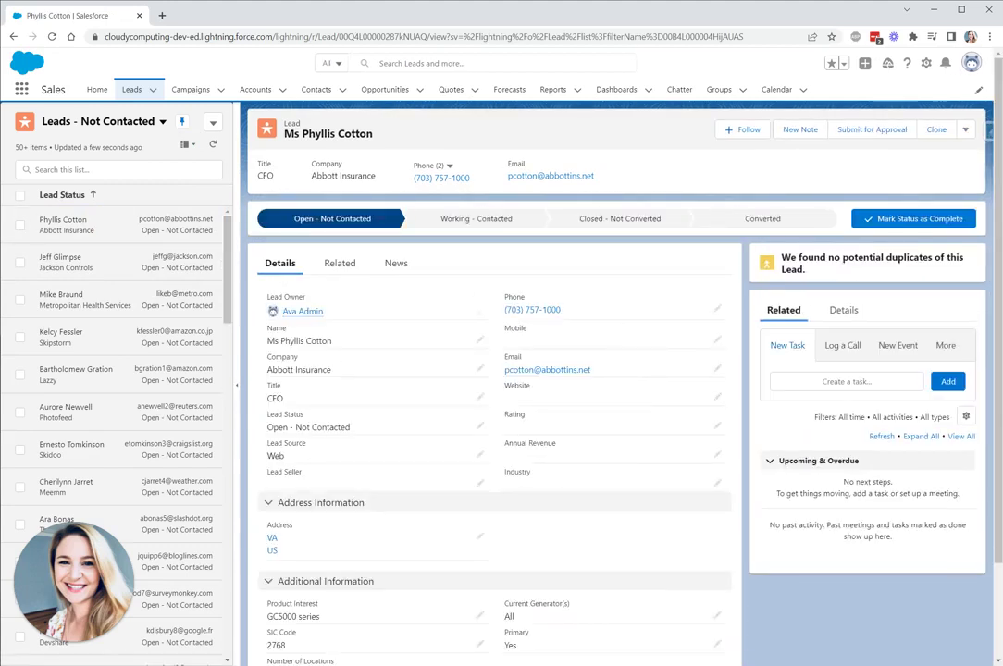
pyautogui.click(189, 147)
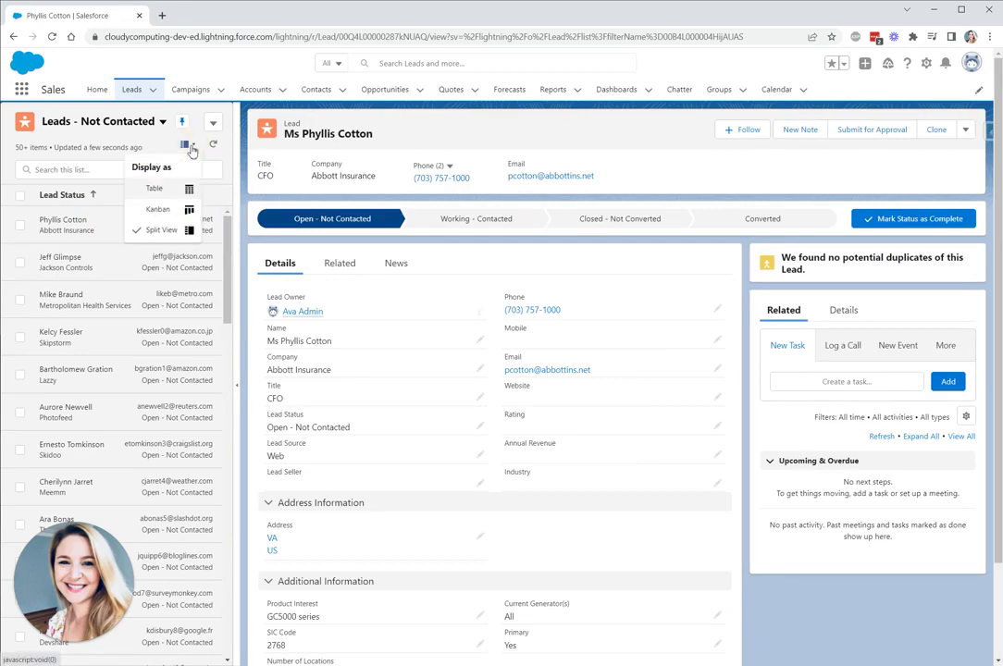
pyautogui.click(154, 188)
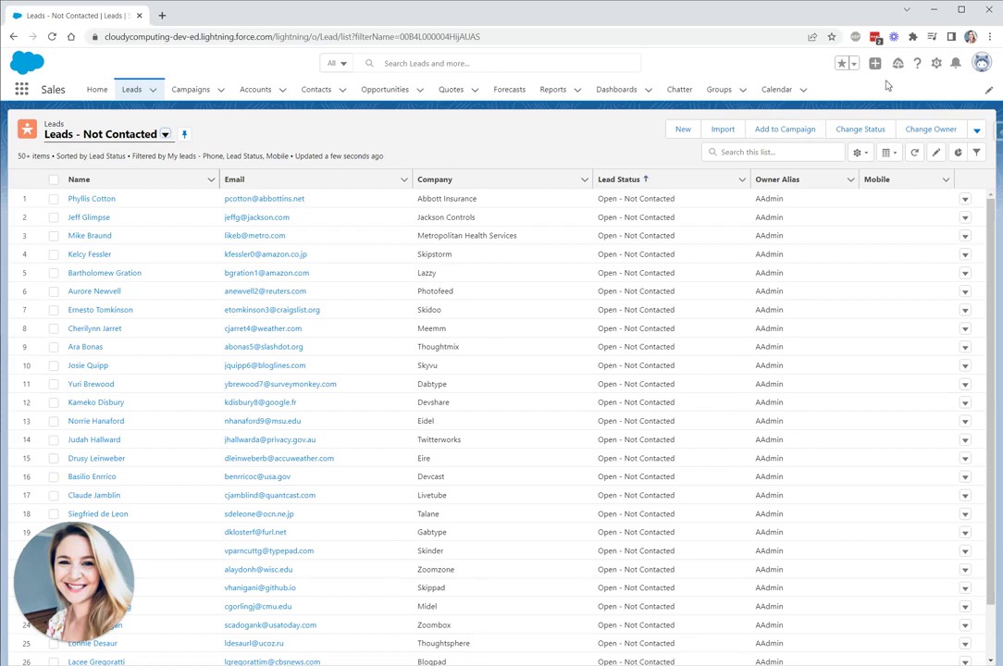
# - Star the Leads - Not Contacted list view and confirm it appears under My Favorites
pyautogui.click(841, 66)
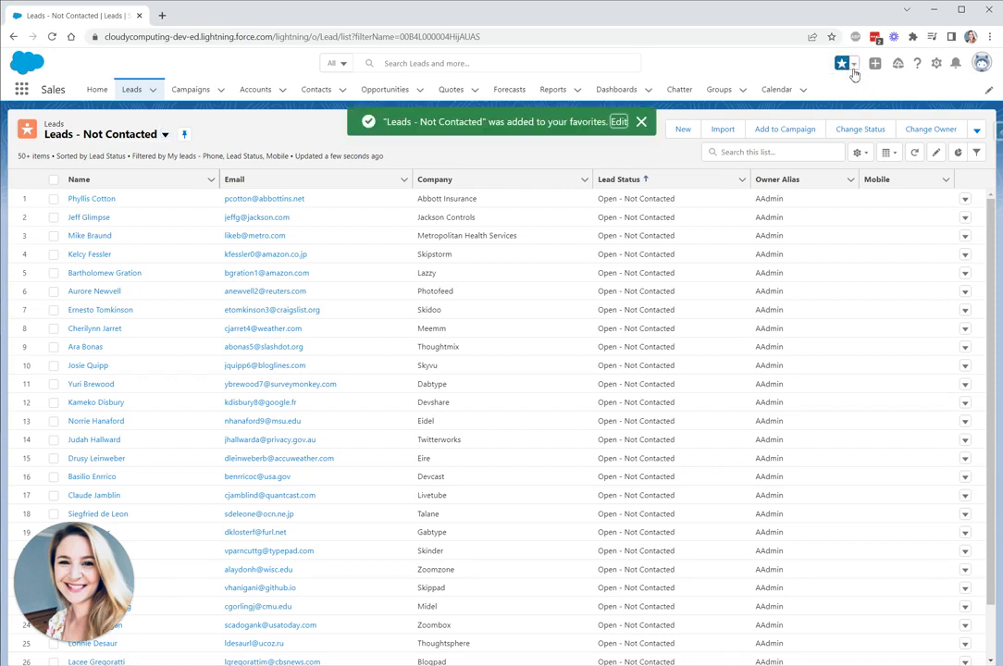
pyautogui.click(853, 65)
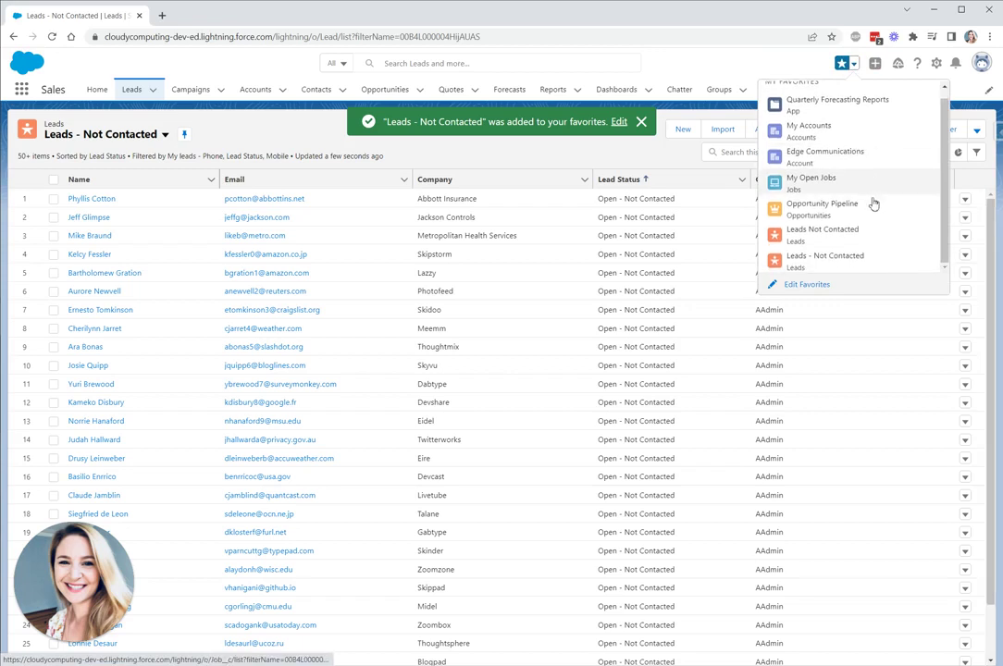
pyautogui.scroll(-1, 872, 248)
pyautogui.scroll(1, 867, 217)
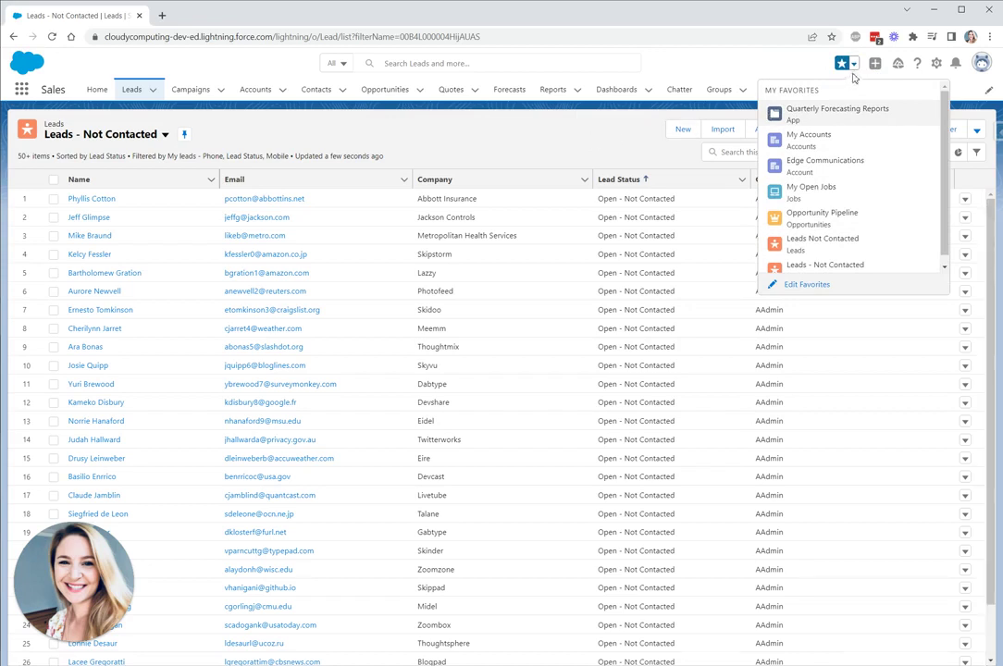
pyautogui.click(722, 67)
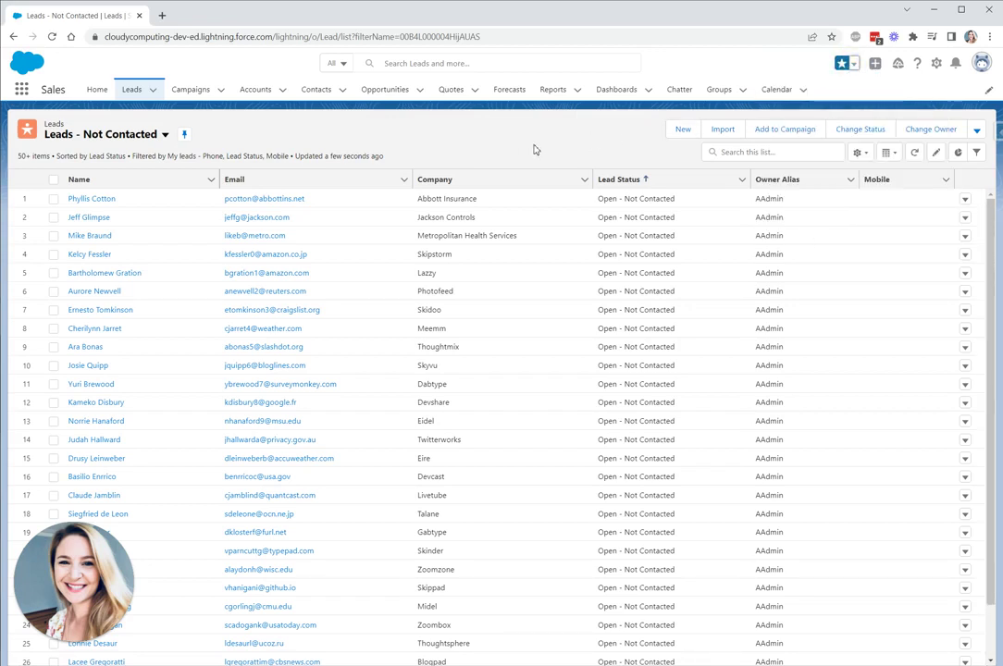